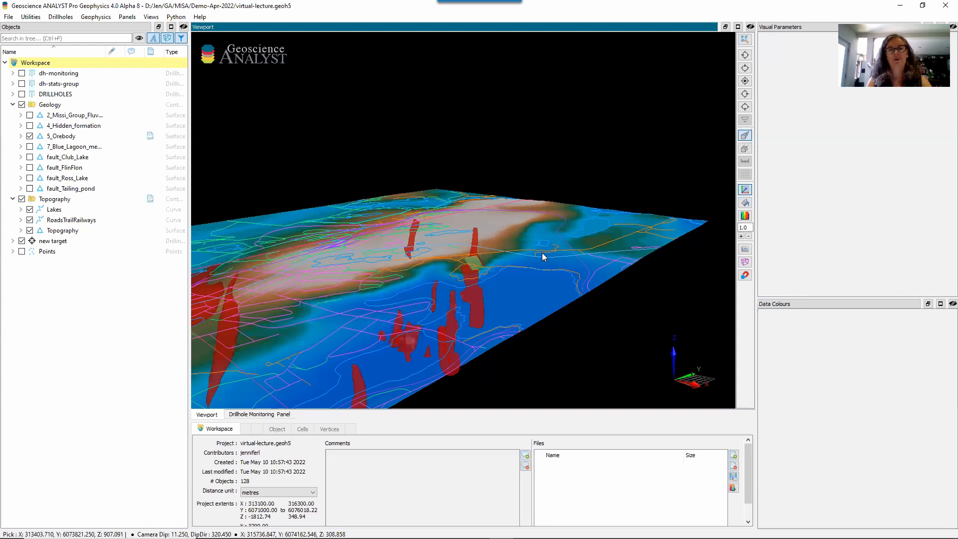
Inspect the target plane on the 5_Orebody surface beneath the topography and hide the 5_Orebody surface.
right_click(538, 252)
click(449, 294)
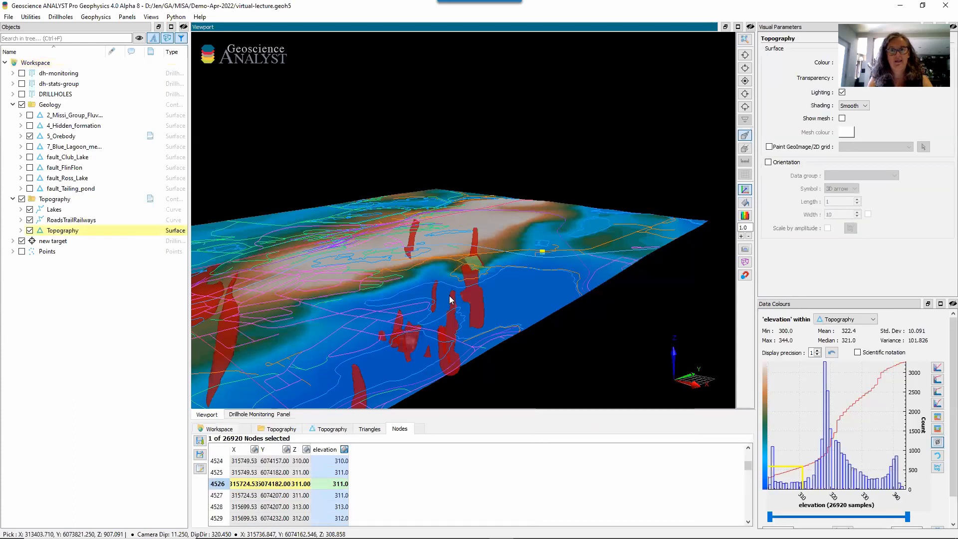
drag(447, 295, 473, 244)
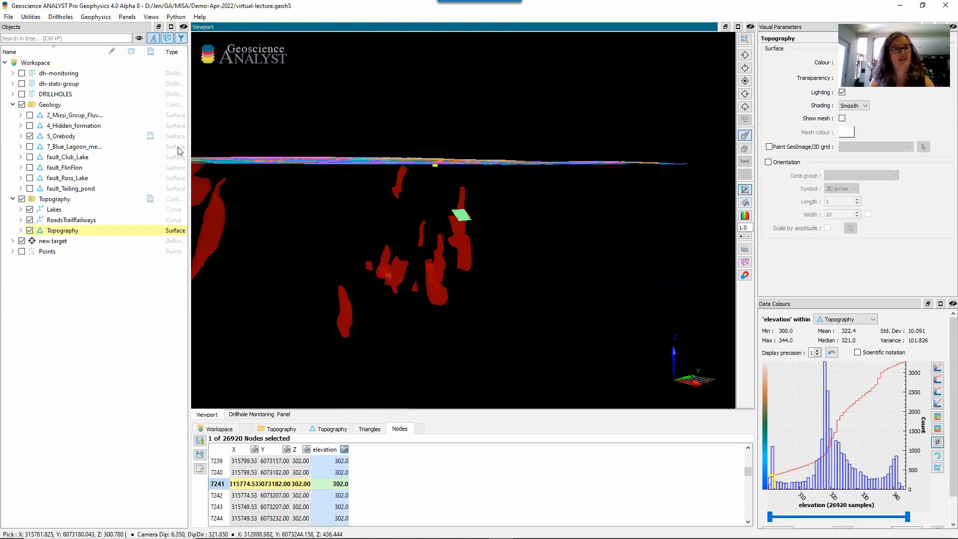
drag(480, 212, 476, 213)
scroll(477, 216, up, 10)
click(476, 214)
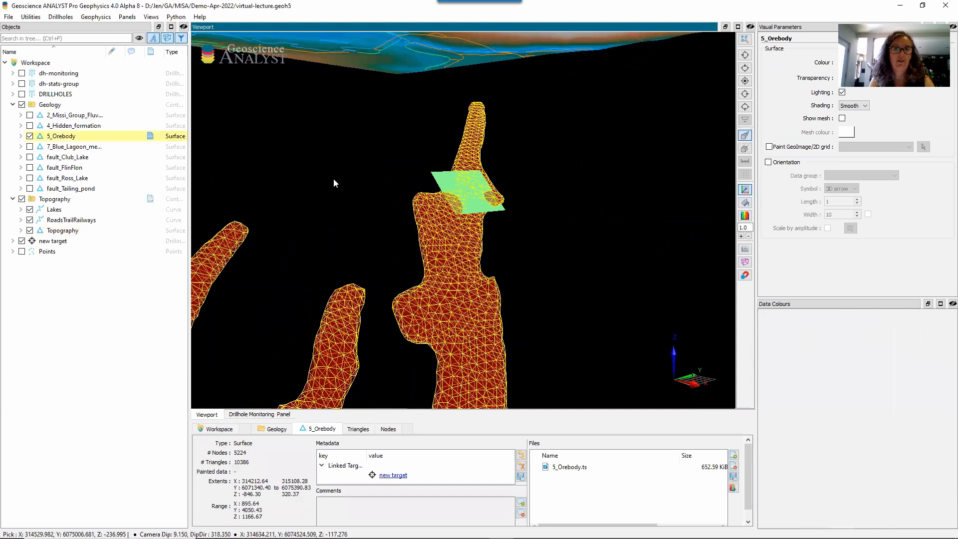
click(334, 179)
click(30, 136)
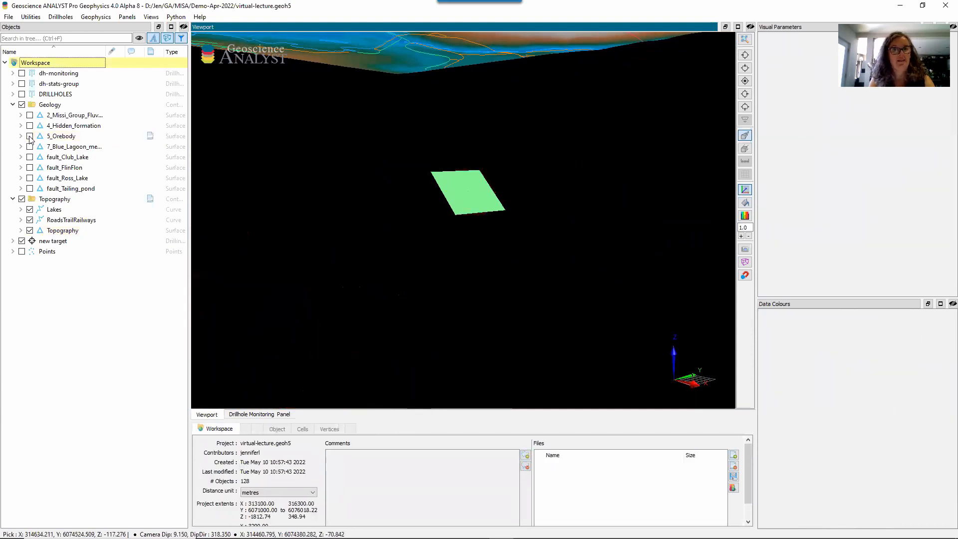
scroll(371, 211, down, 5)
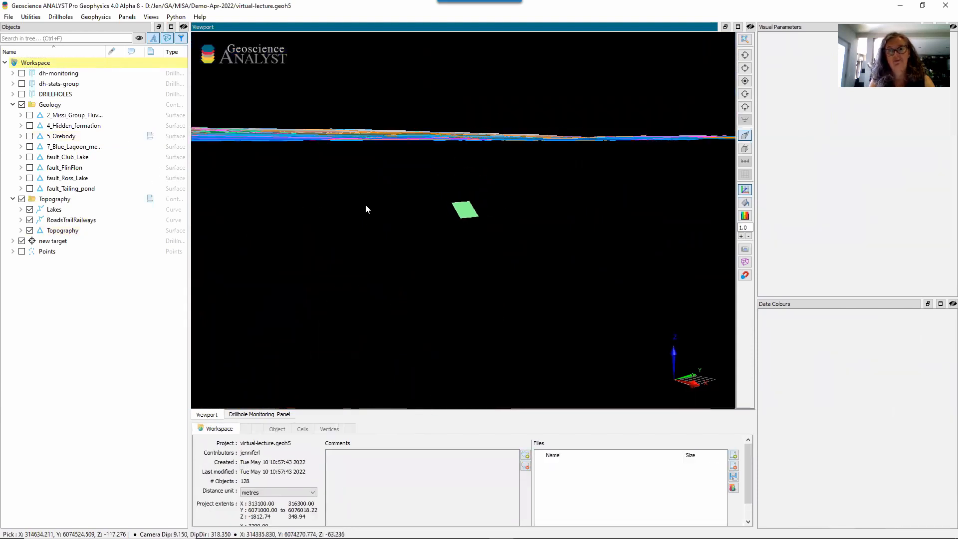
mouse_move(365, 205)
mouse_down()
mouse_move(367, 217)
mouse_move(355, 203)
mouse_move(362, 209)
mouse_up()
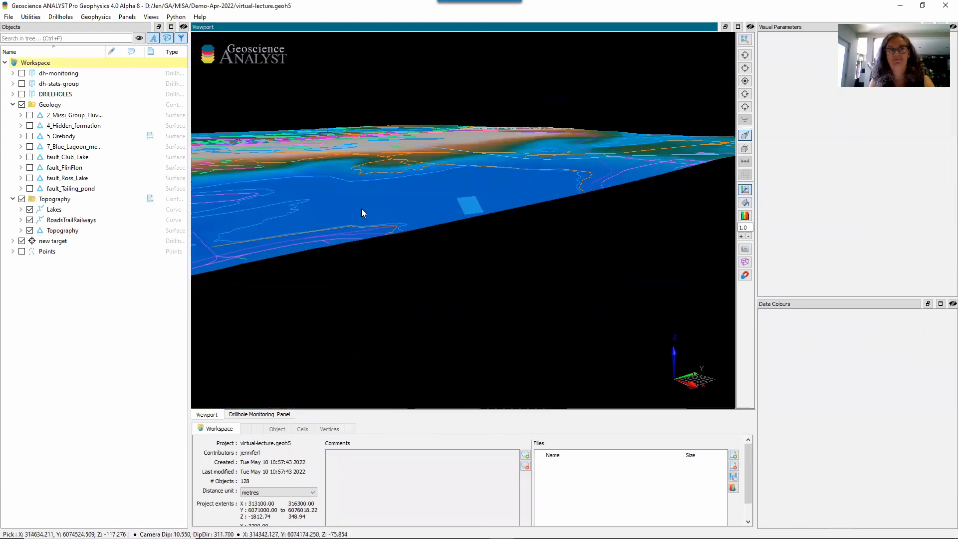
Open the Drillhole Designer, move it clear of the model, and examine the target plane from above and below the topography.
scroll(362, 213, up, 2)
click(61, 17)
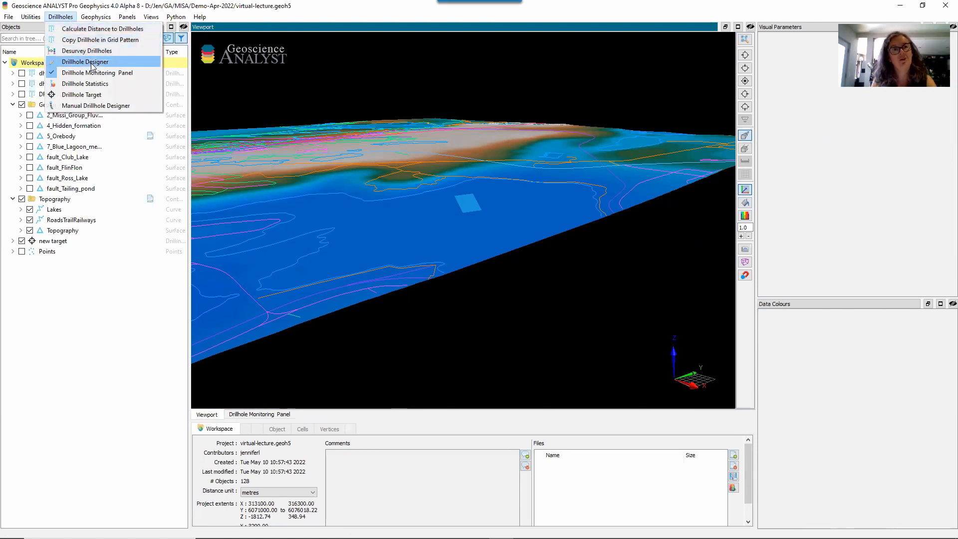
click(92, 64)
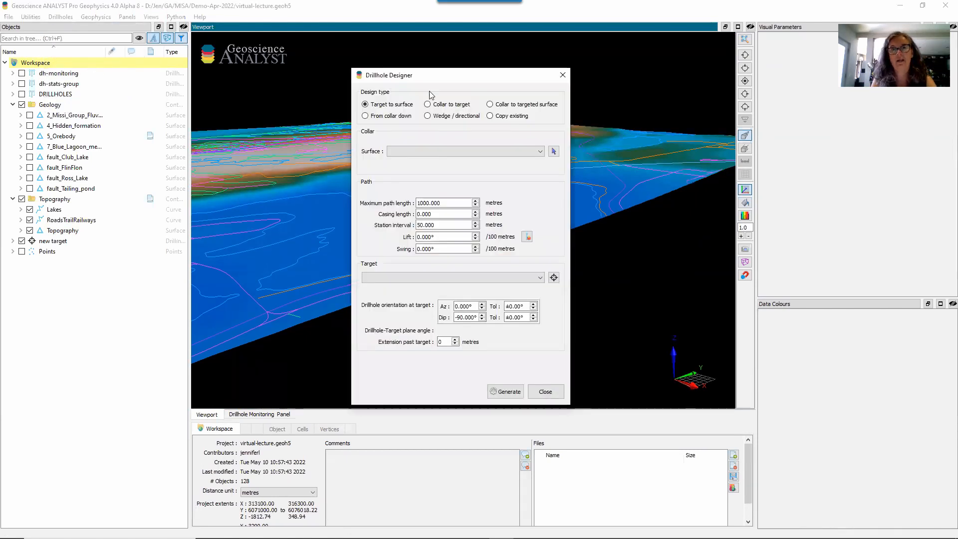
drag(469, 89, 725, 184)
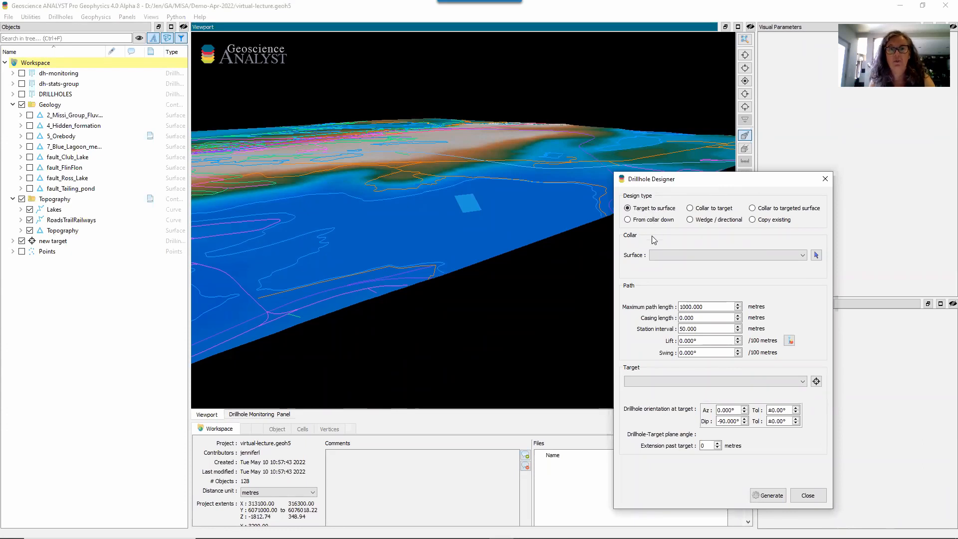
mouse_move(403, 196)
mouse_down()
mouse_move(407, 189)
mouse_move(408, 202)
mouse_up()
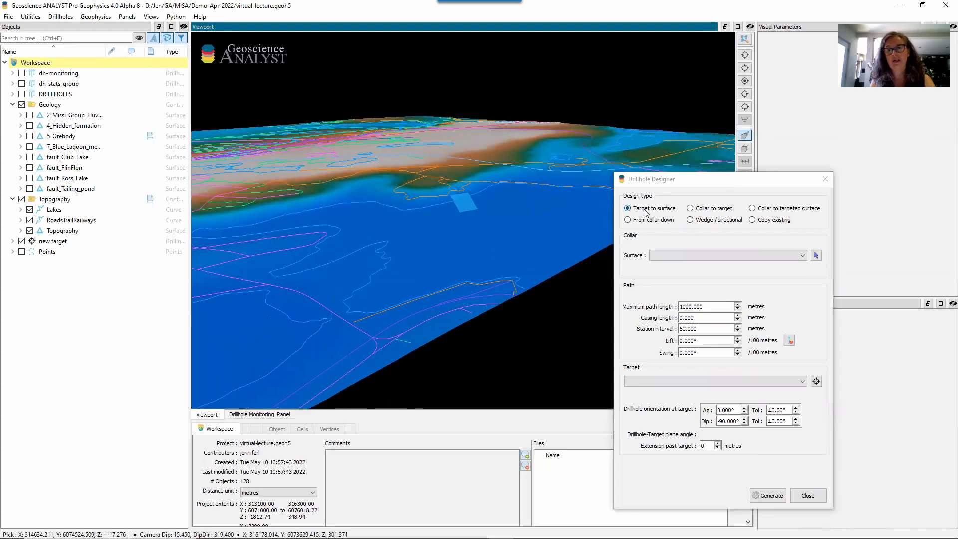
drag(534, 191, 513, 184)
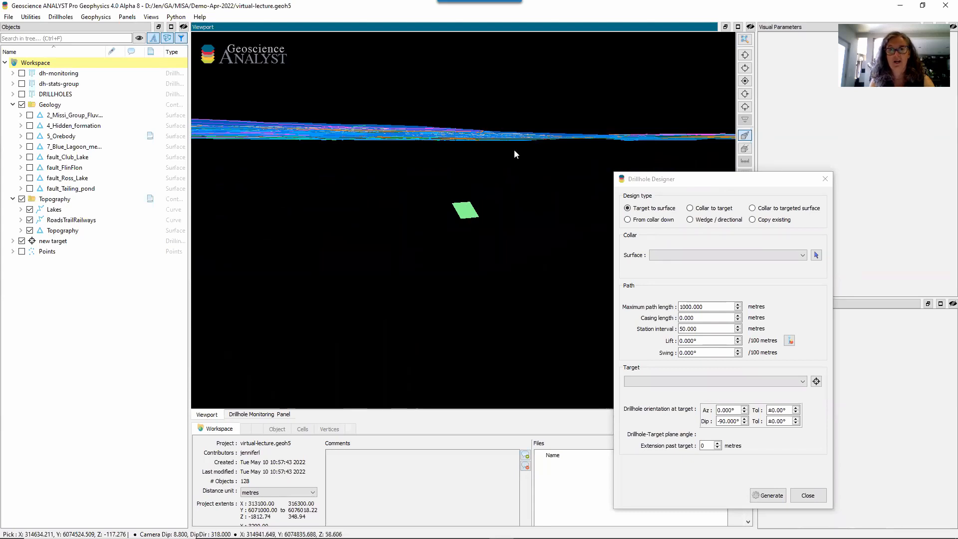
drag(491, 131, 511, 153)
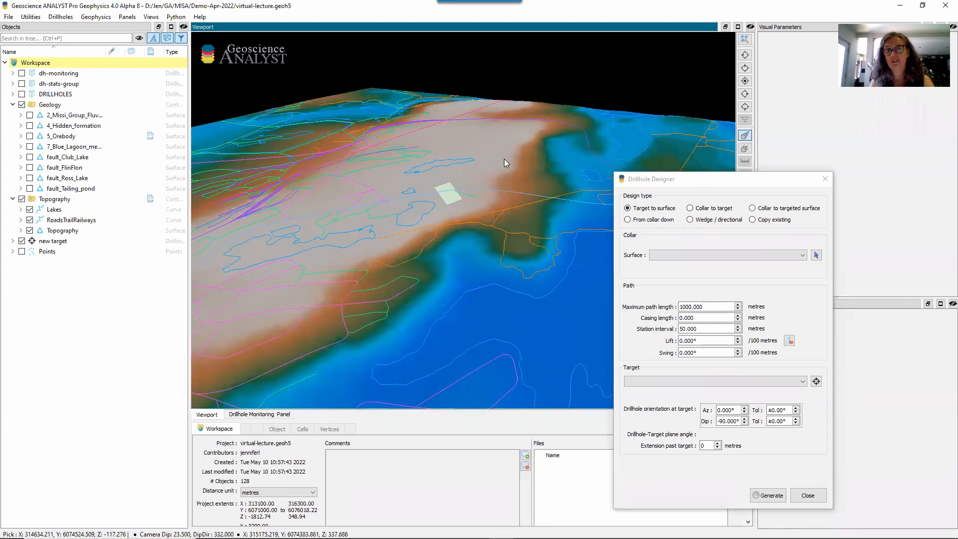
mouse_move(480, 185)
mouse_down()
mouse_move(445, 191)
mouse_move(468, 219)
mouse_move(456, 163)
mouse_move(469, 175)
mouse_up()
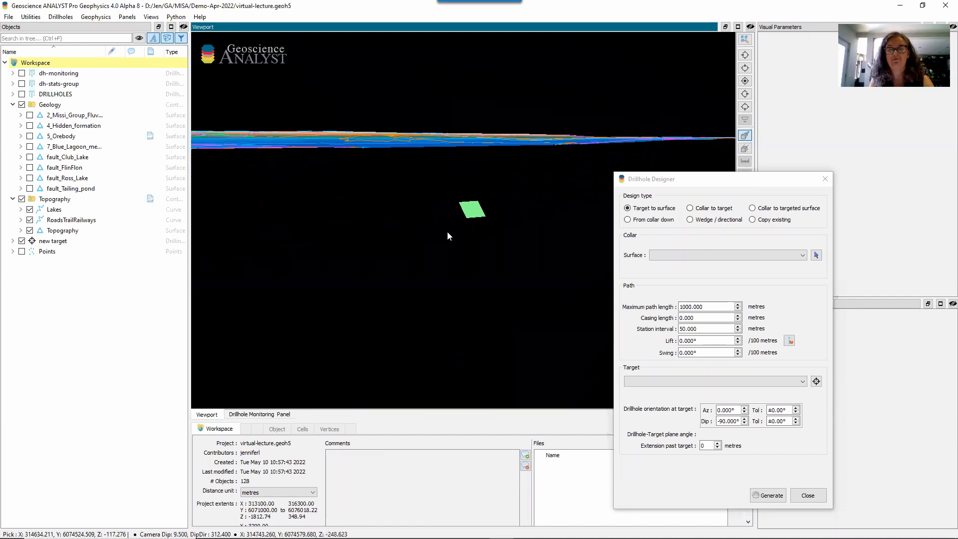
drag(447, 236, 458, 239)
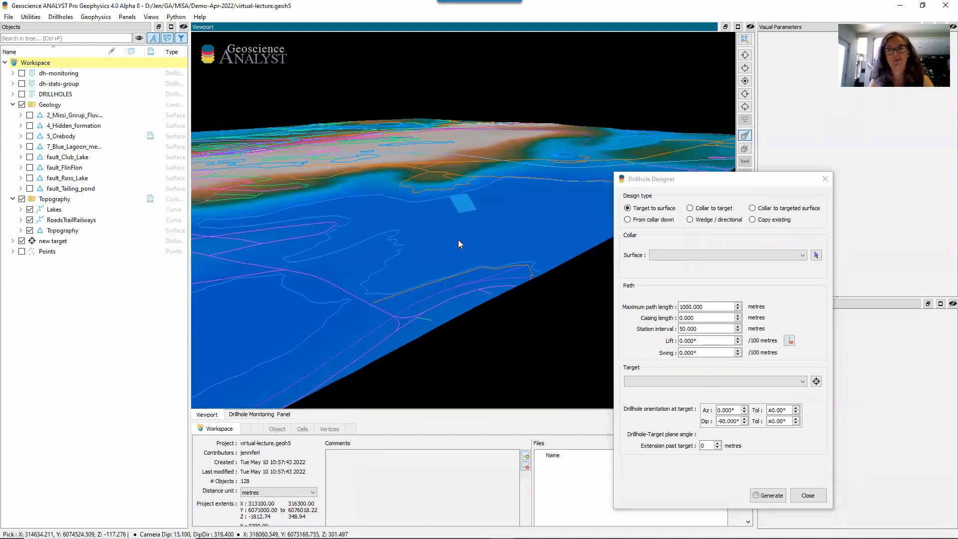
Look at the settings of the Collar to target and Collar to targeted surface design types.
click(690, 208)
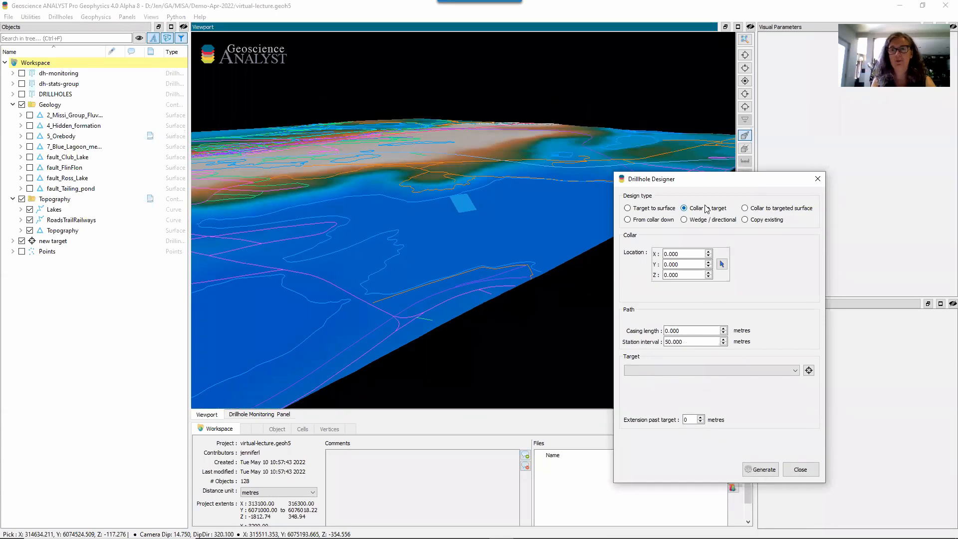
click(757, 210)
scroll(467, 238, up, 3)
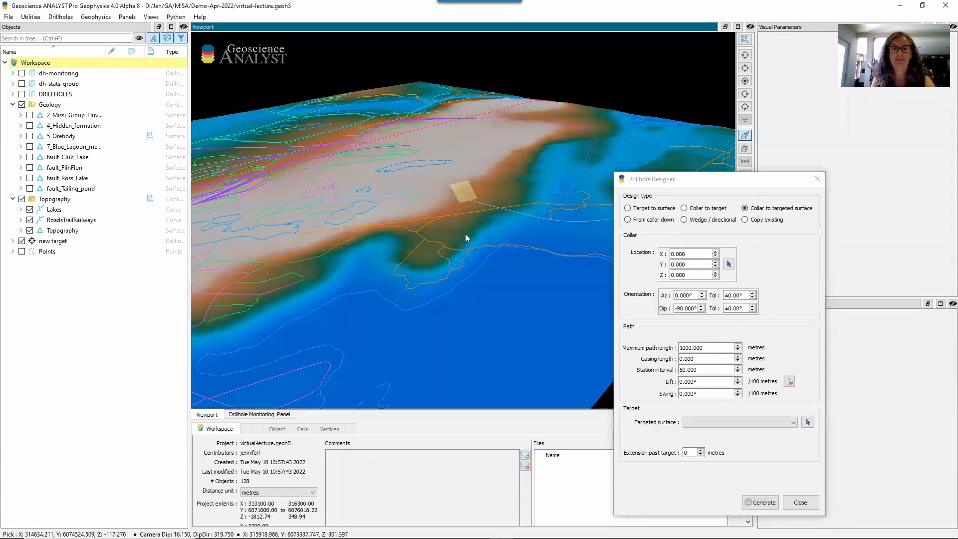
drag(467, 238, 497, 196)
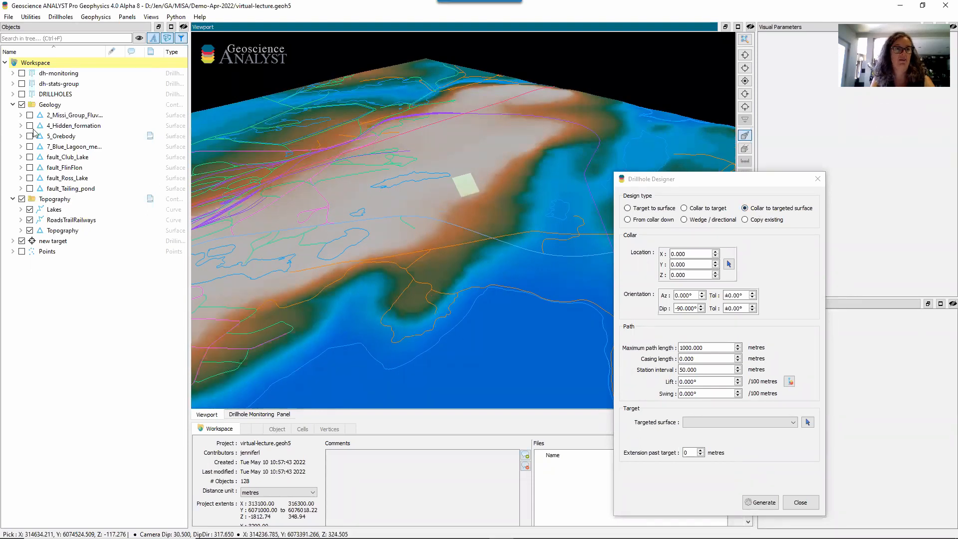
Show the 4_Hidden_formation surface, inspect it beneath the topography as an example of a targeted surface, and hide it again.
click(30, 126)
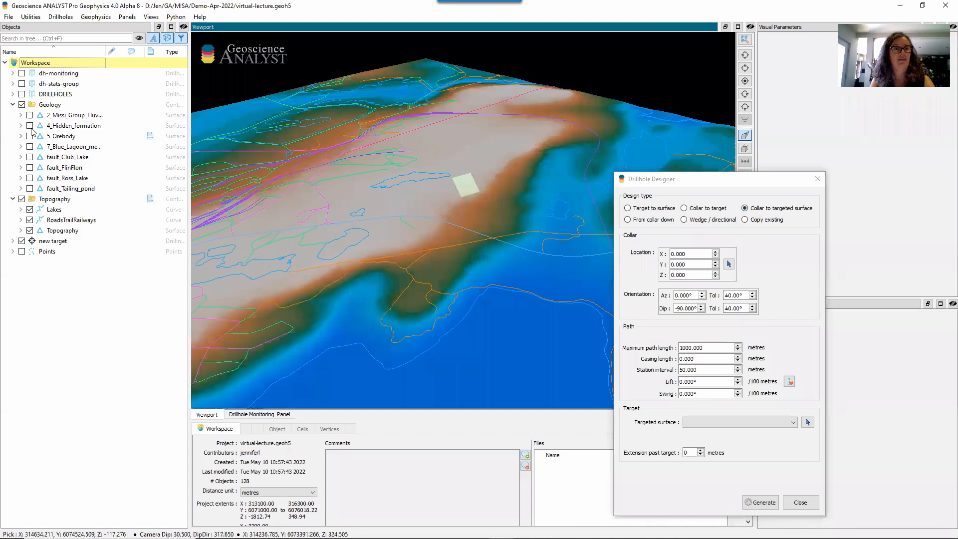
drag(394, 239, 388, 209)
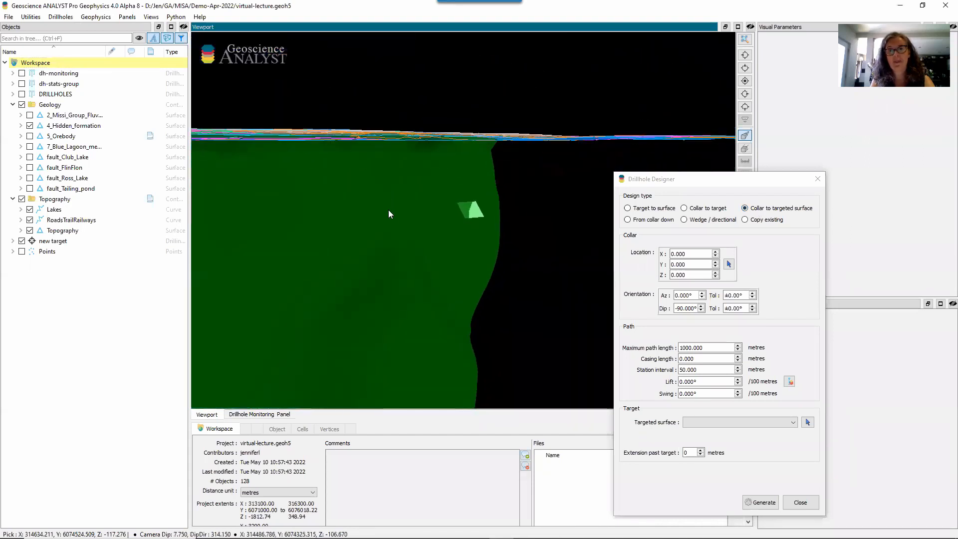
click(30, 125)
drag(566, 240, 448, 222)
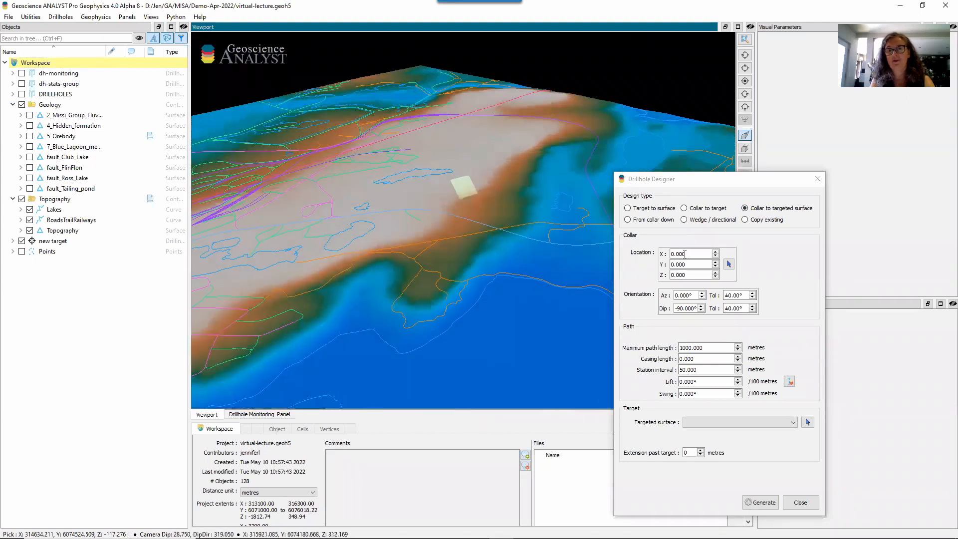
Look at the From collar down design type, return to Target to surface, and pick the Topography surface for the collar.
click(657, 221)
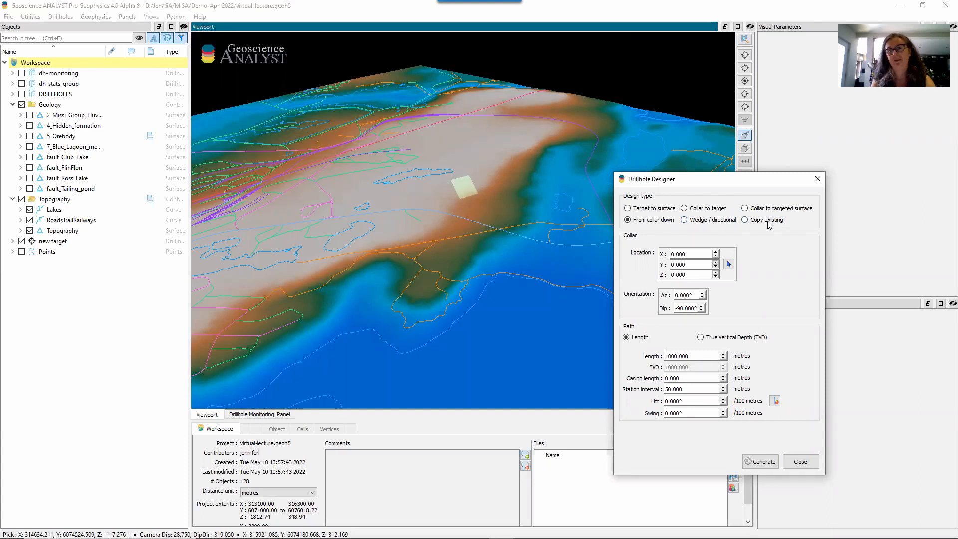
click(642, 210)
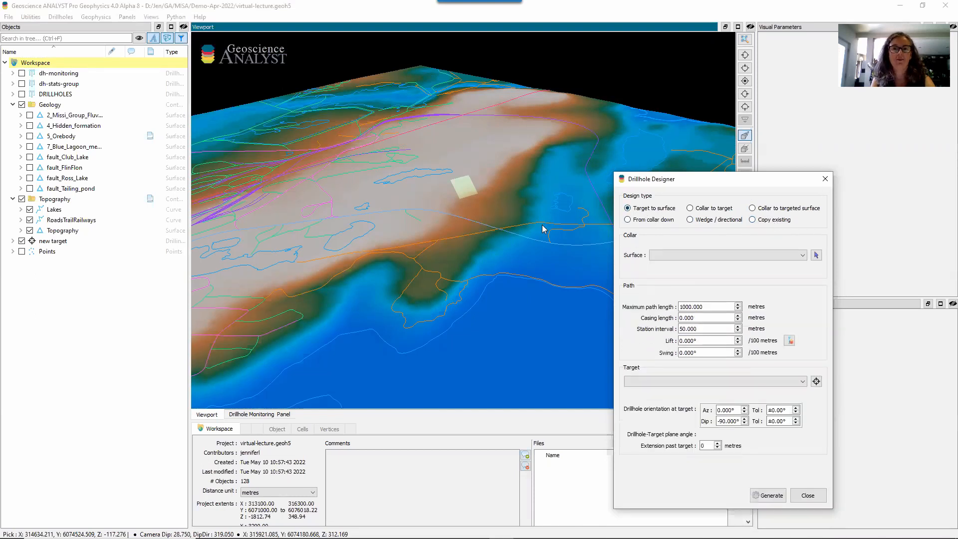
drag(543, 226, 561, 207)
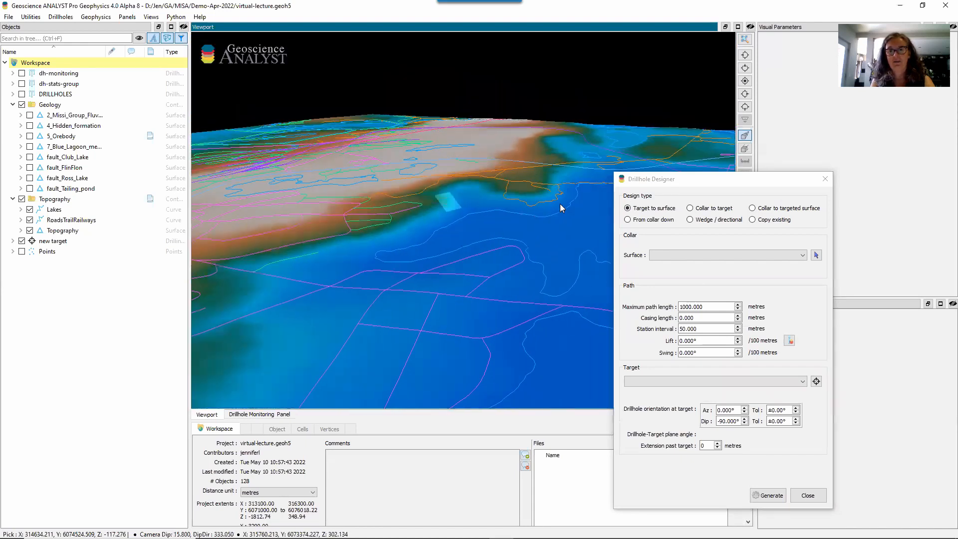
click(816, 255)
click(469, 197)
Assign "new target" as the drillhole's target and inspect the previewed path between the target and the topography.
mouse_move(466, 199)
mouse_down()
mouse_move(495, 207)
mouse_move(483, 236)
mouse_move(476, 186)
mouse_up()
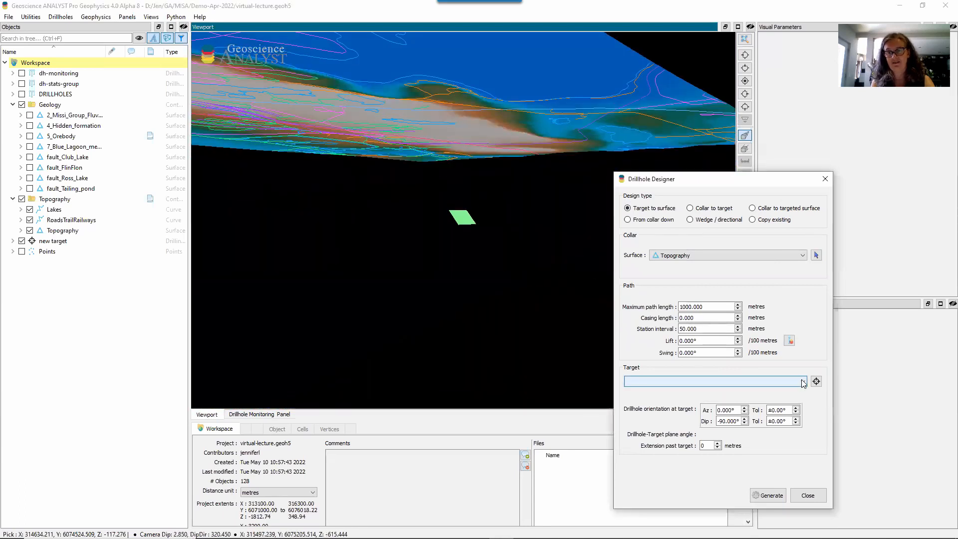
click(727, 381)
click(725, 399)
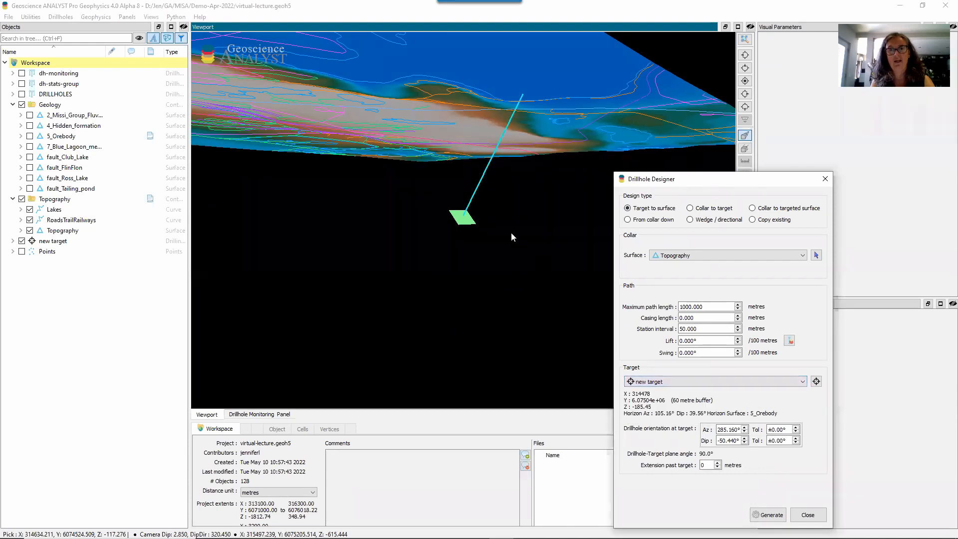
drag(511, 232, 479, 210)
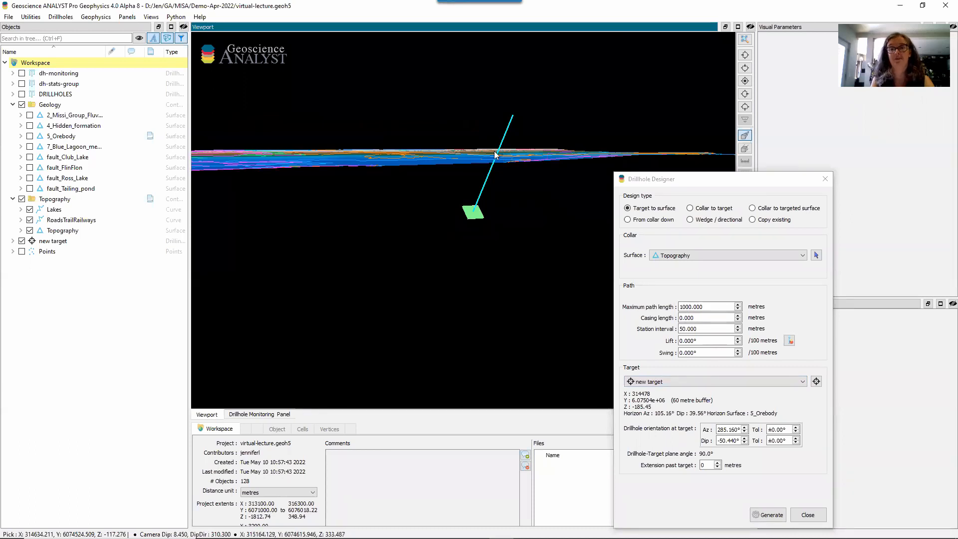
drag(501, 158, 503, 146)
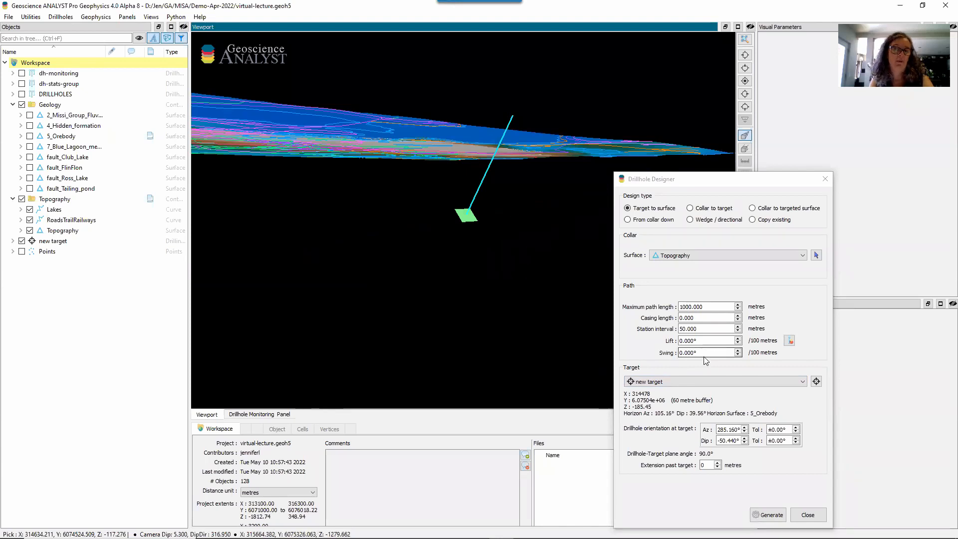
Try a lift of 5° and a swing of -6° per 100 metres on the drillhole path, and reset both to 0°.
scroll(709, 341, up, 5)
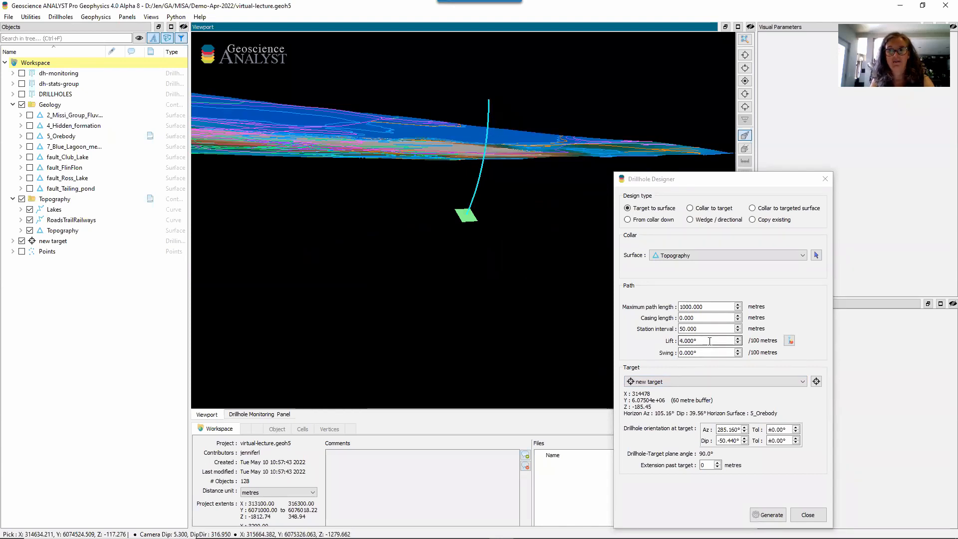
scroll(712, 352, down, 6)
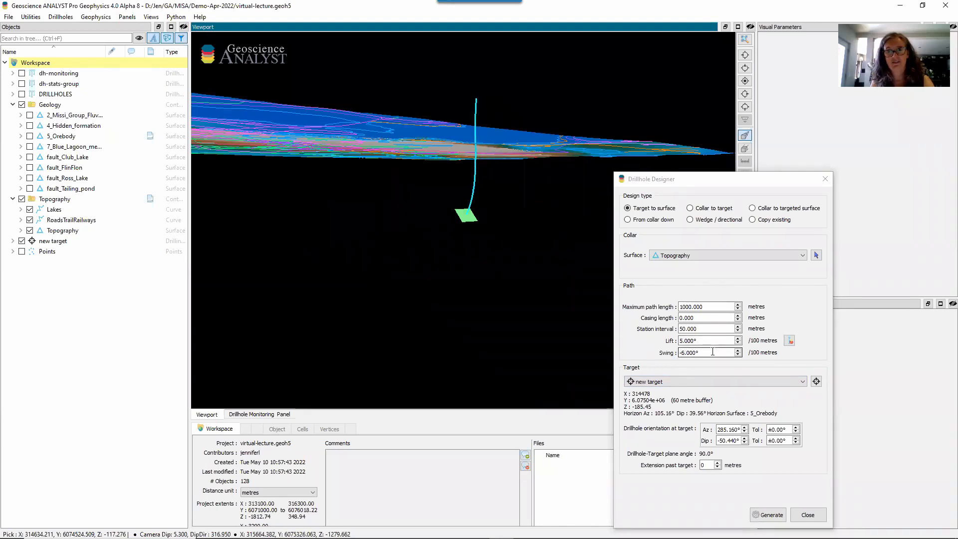
drag(520, 206, 549, 234)
scroll(713, 352, up, 4)
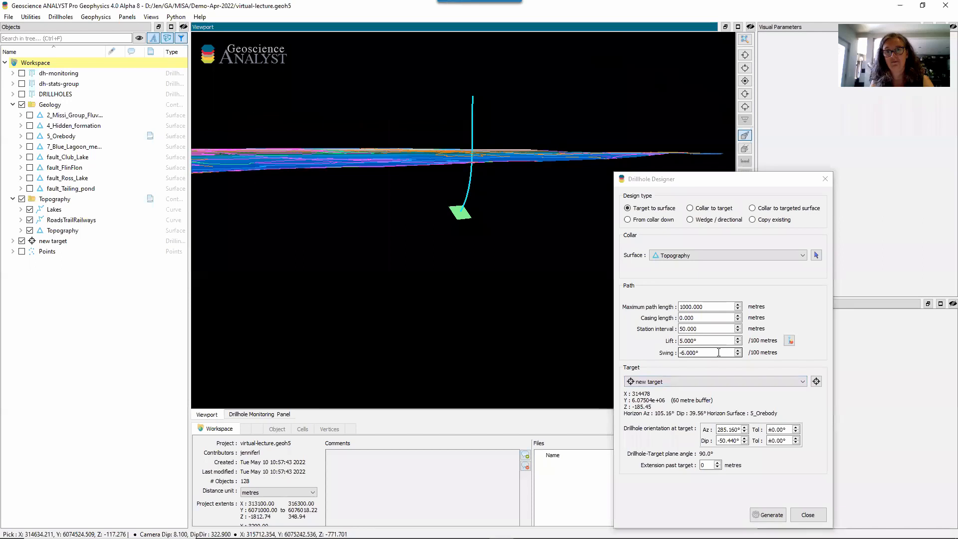
scroll(719, 353, up, 2)
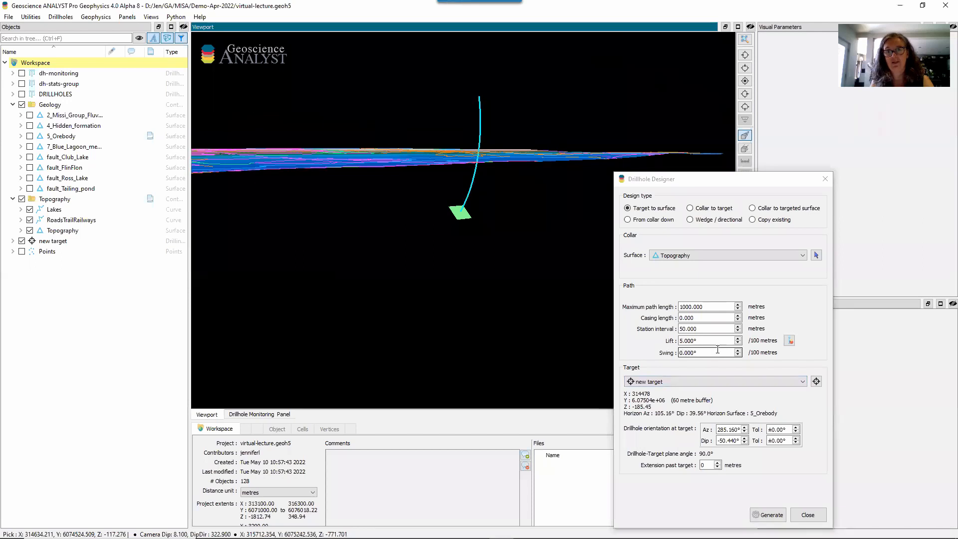
scroll(712, 341, up, 1)
scroll(712, 341, down, 6)
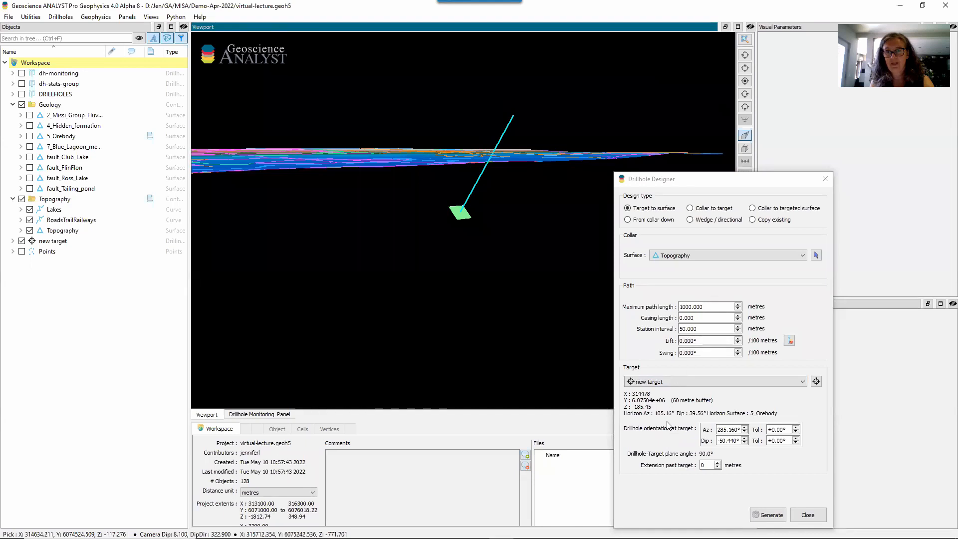
Set the drillhole's dip at the target to -58.440° and inspect the previewed path.
drag(457, 274, 467, 275)
drag(475, 270, 479, 264)
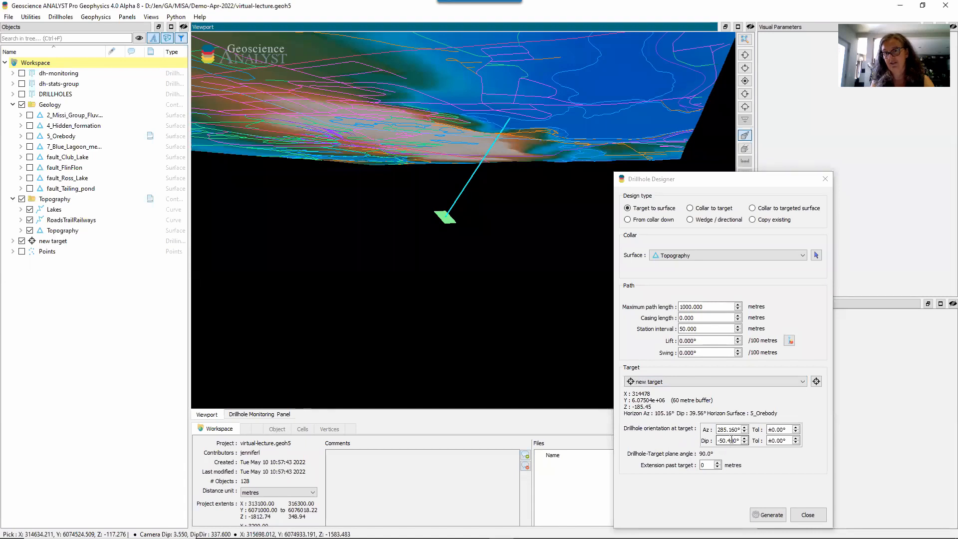
scroll(731, 440, down, 8)
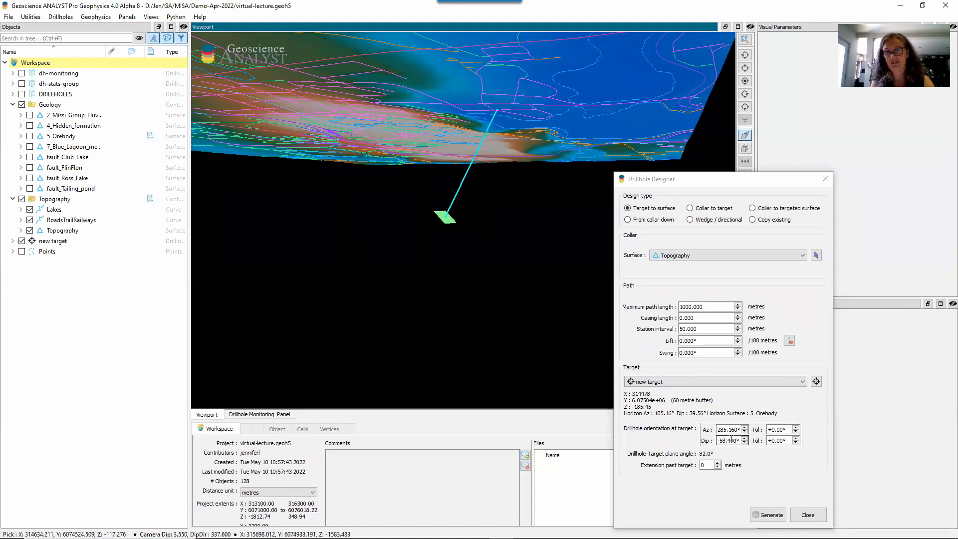
drag(483, 229, 326, 221)
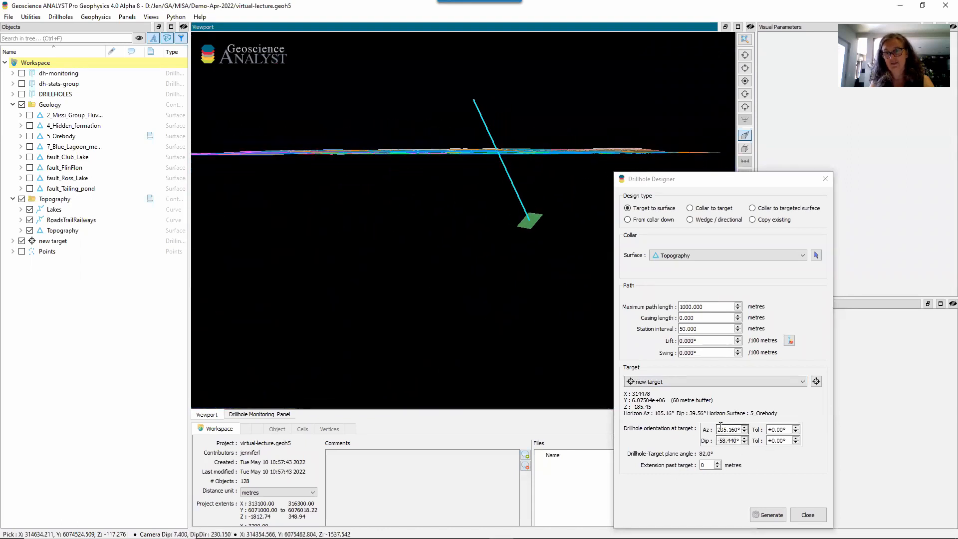
Set the drillhole's azimuth at the target to 294.160° and inspect the previewed path.
scroll(721, 429, down, 1)
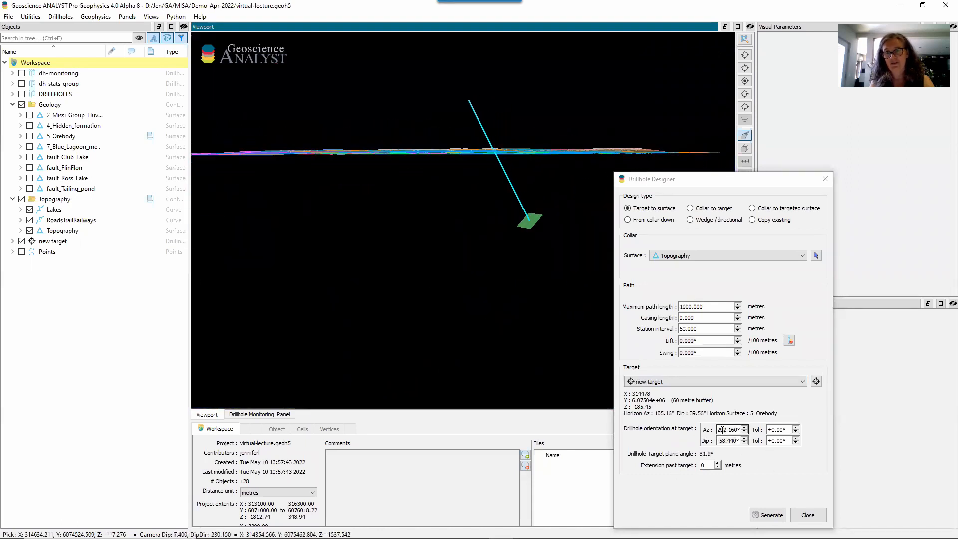
drag(467, 250, 567, 277)
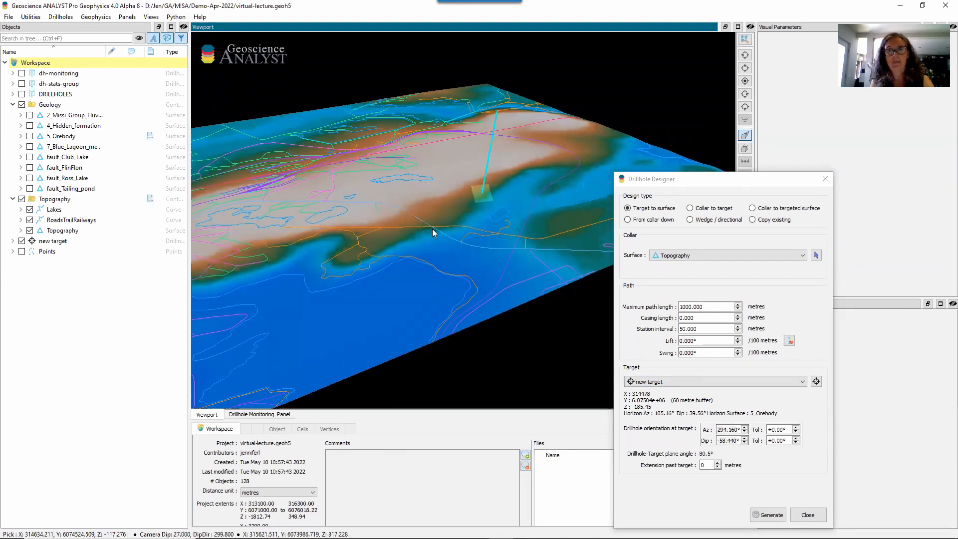
drag(432, 229, 407, 205)
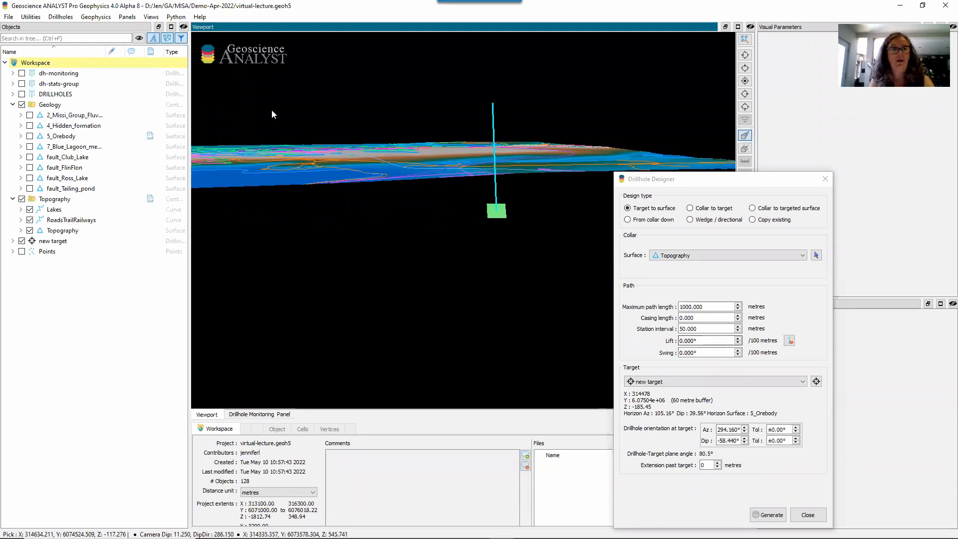
Open Drillhole Statistics for the path's lift and swing, and move its window clear of the designer.
click(59, 17)
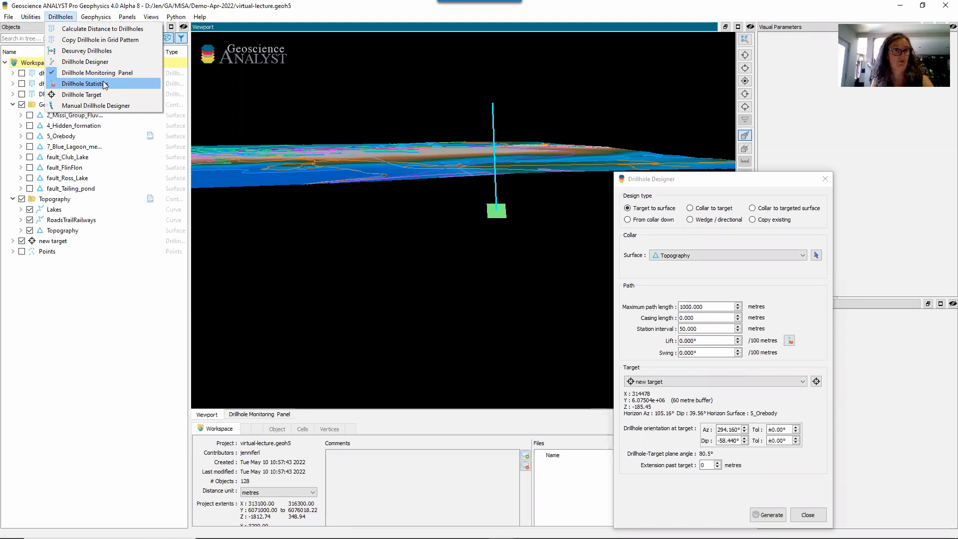
click(823, 335)
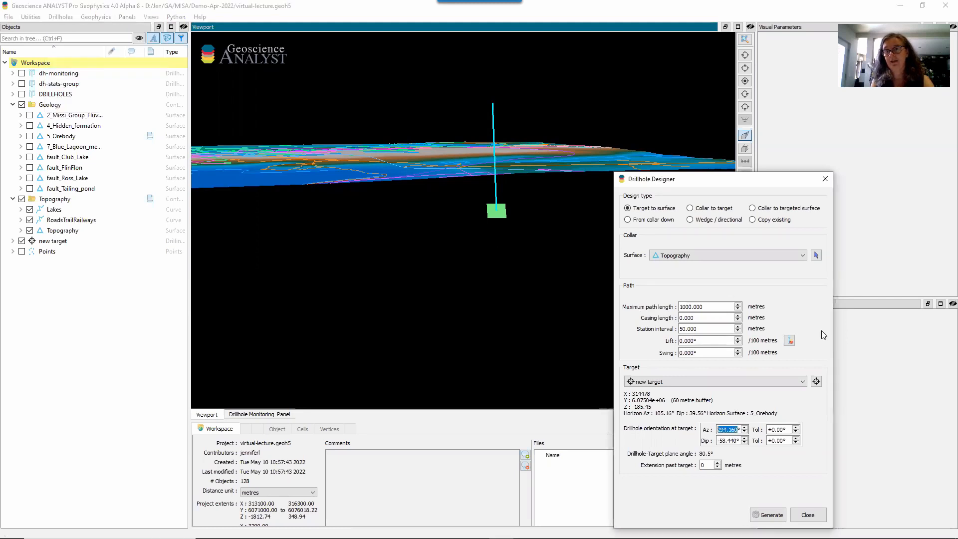
click(789, 341)
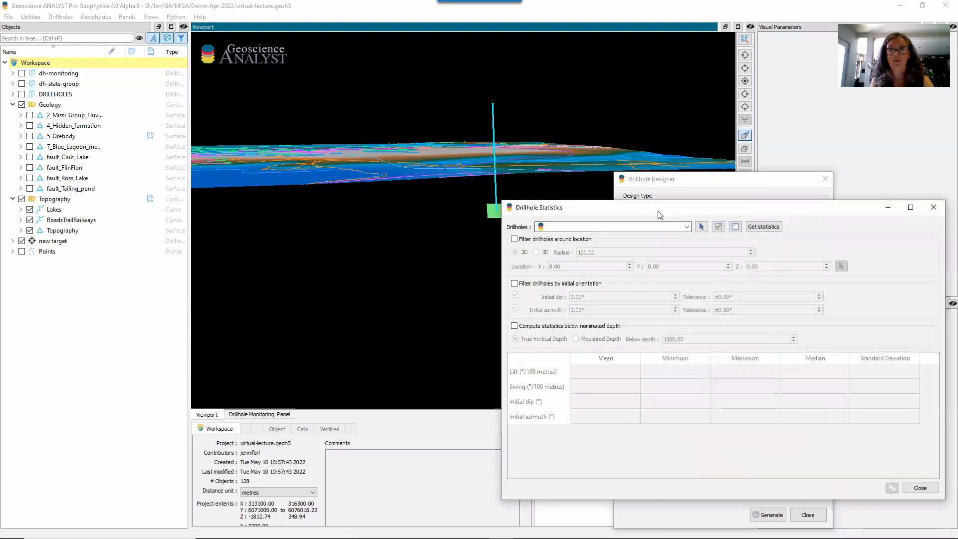
drag(658, 211, 171, 226)
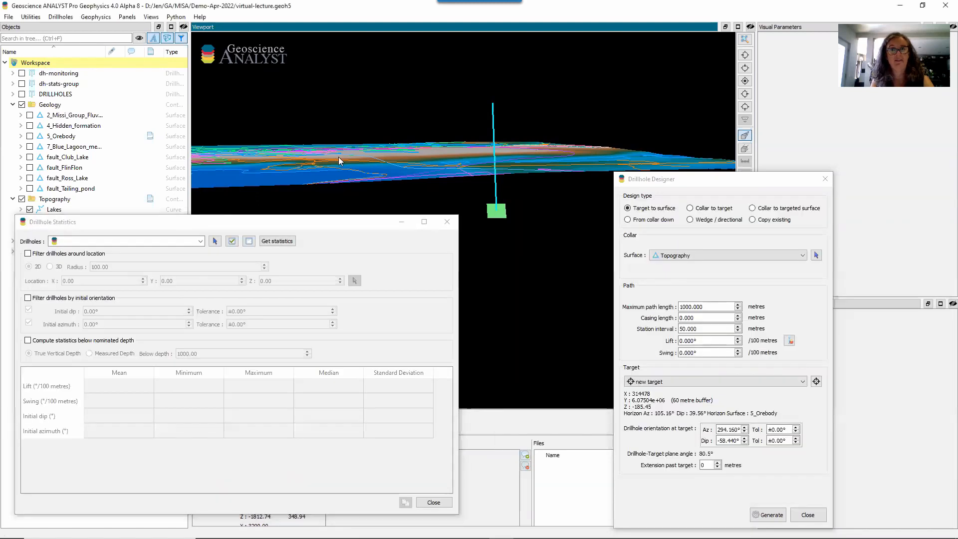
Select all available drillholes for the statistics and inspect them around the target in plan view.
drag(338, 157, 394, 209)
click(232, 241)
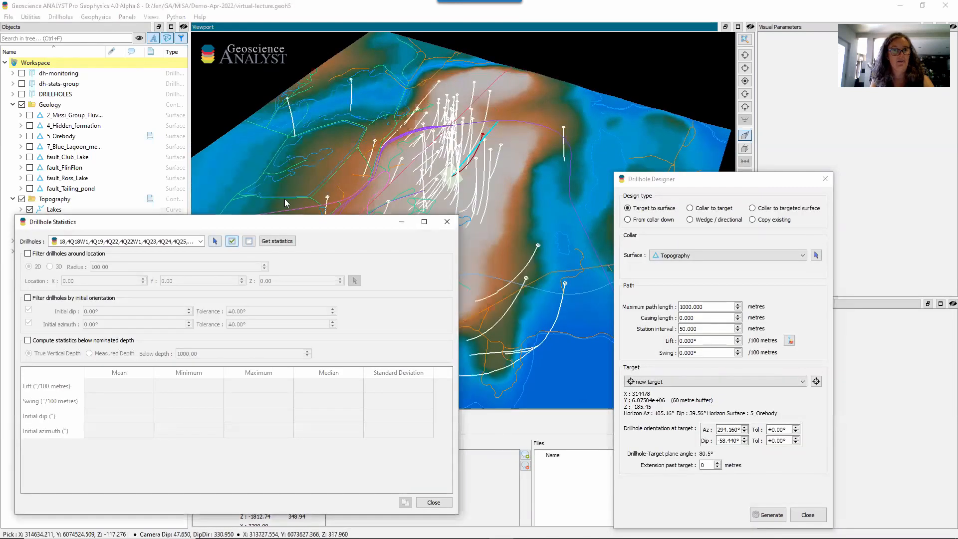
drag(446, 117, 462, 168)
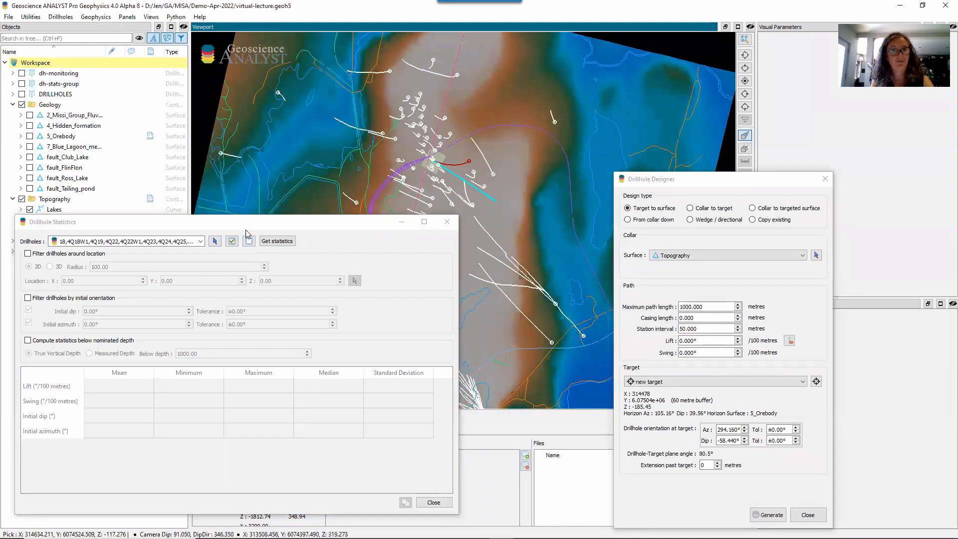
drag(475, 142, 477, 136)
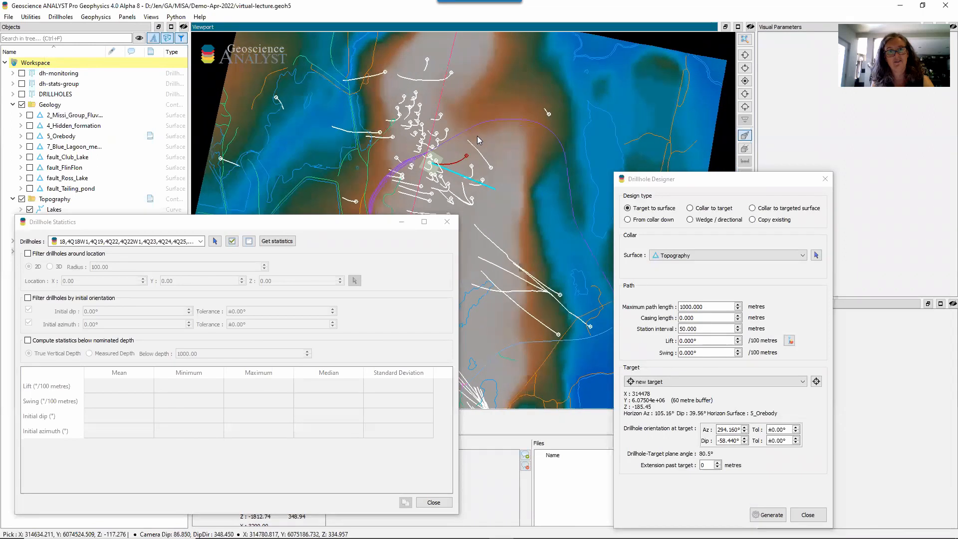
Filter the drillholes around a 2D location picked beside the target, with a radius of 100.
click(51, 254)
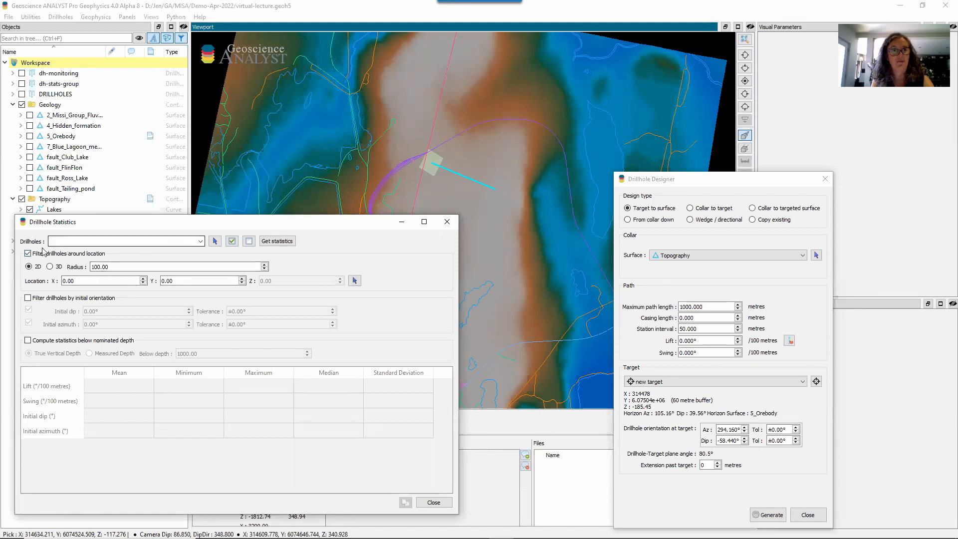
click(354, 280)
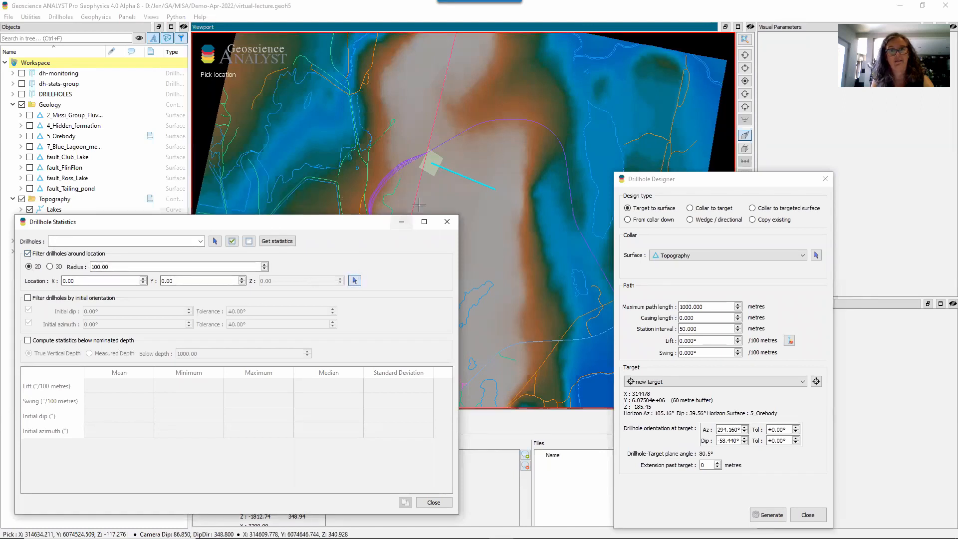
click(444, 166)
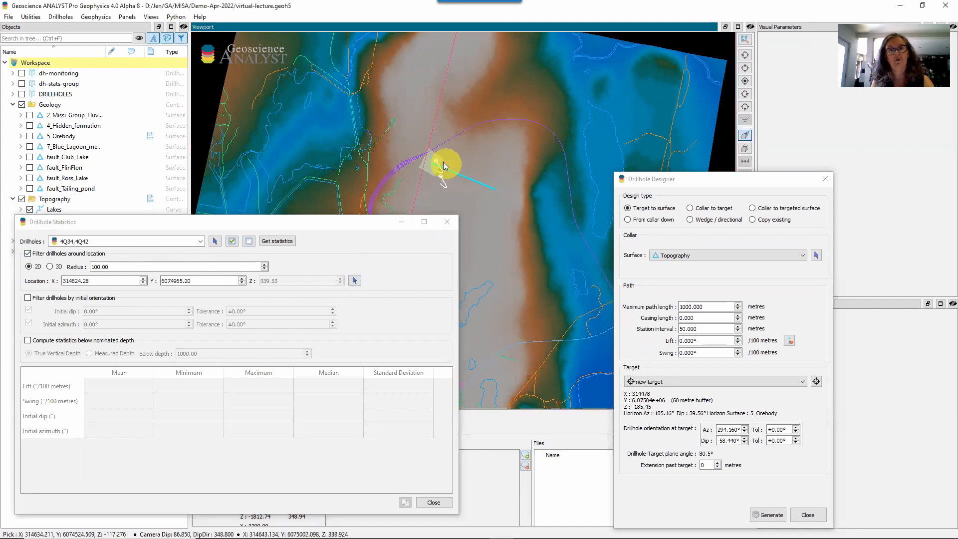
drag(387, 157, 369, 169)
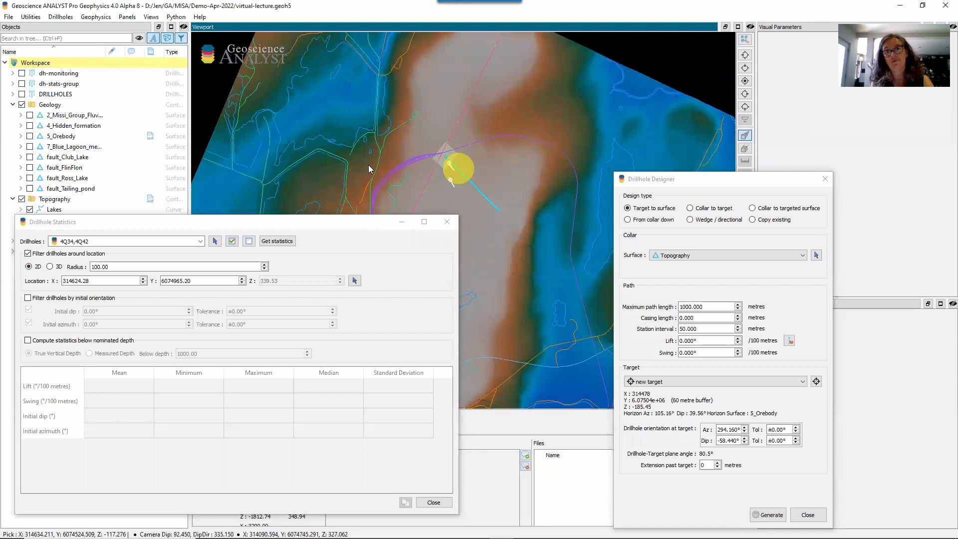
Set the filter's location to X 314500 and Y 6075000, and inspect the drillholes inside the filter circle.
click(90, 281)
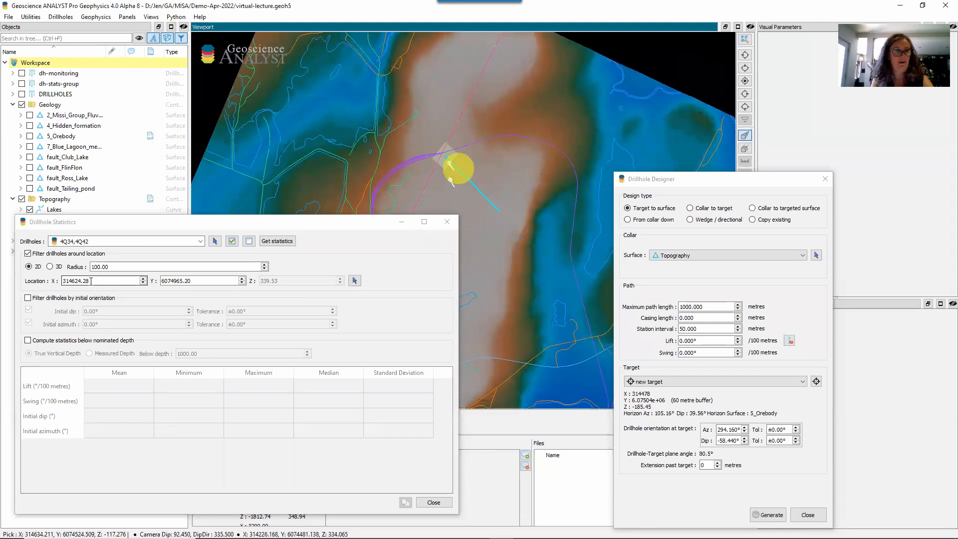
drag(70, 280, 88, 282)
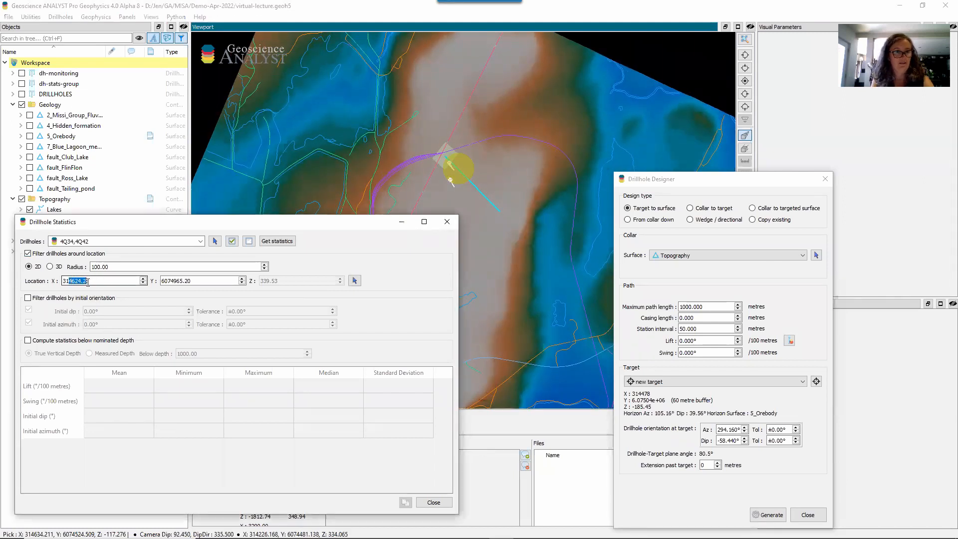
text(4500)
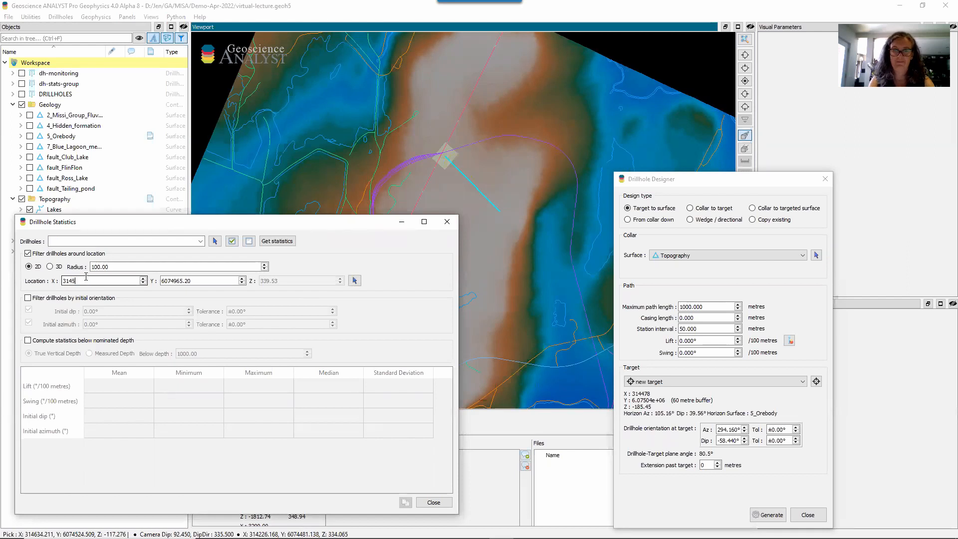
click(172, 281)
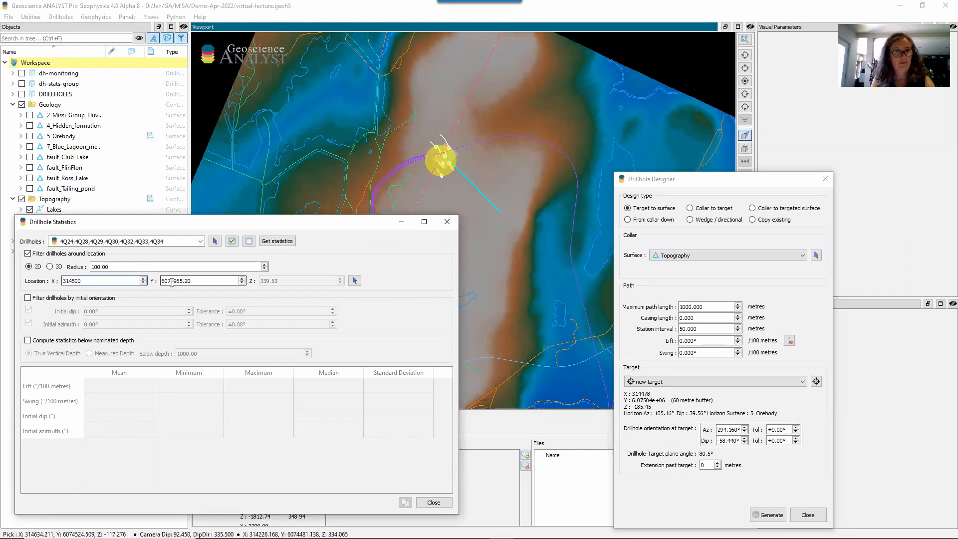
drag(172, 281, 198, 289)
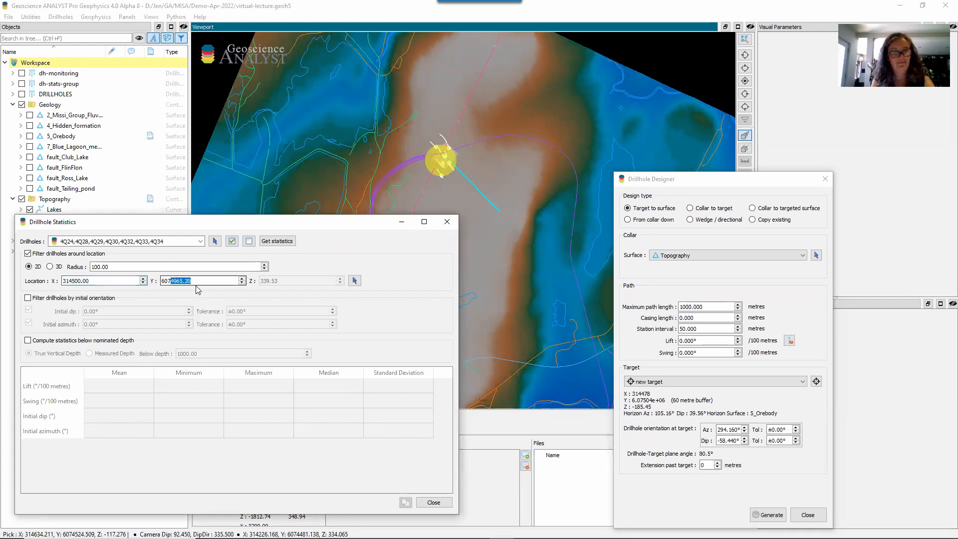
text(5000)
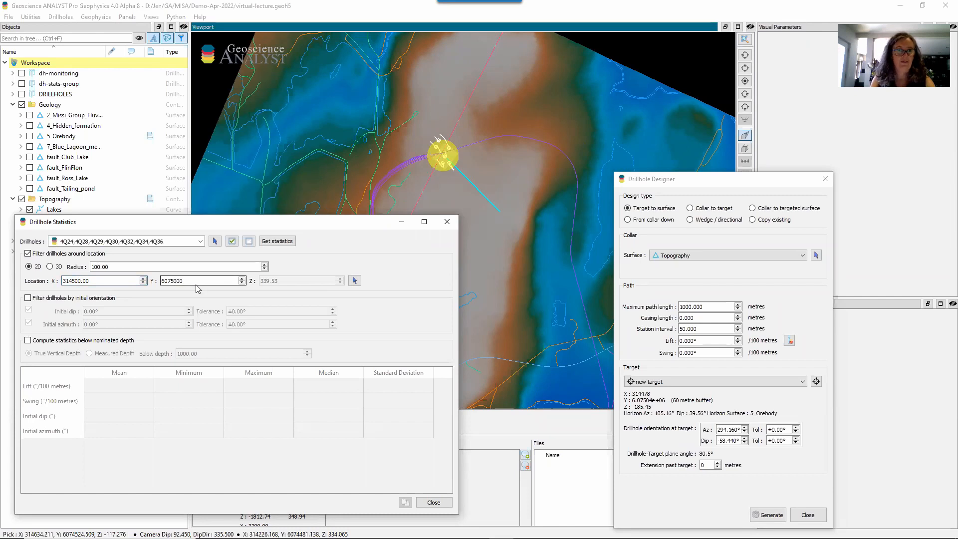
click(363, 161)
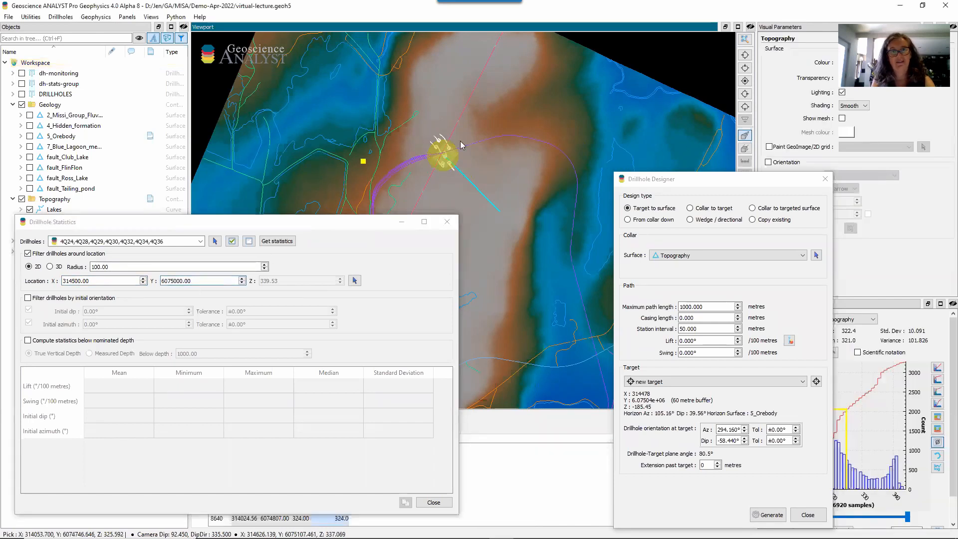
drag(439, 155, 340, 144)
scroll(439, 133, up, 5)
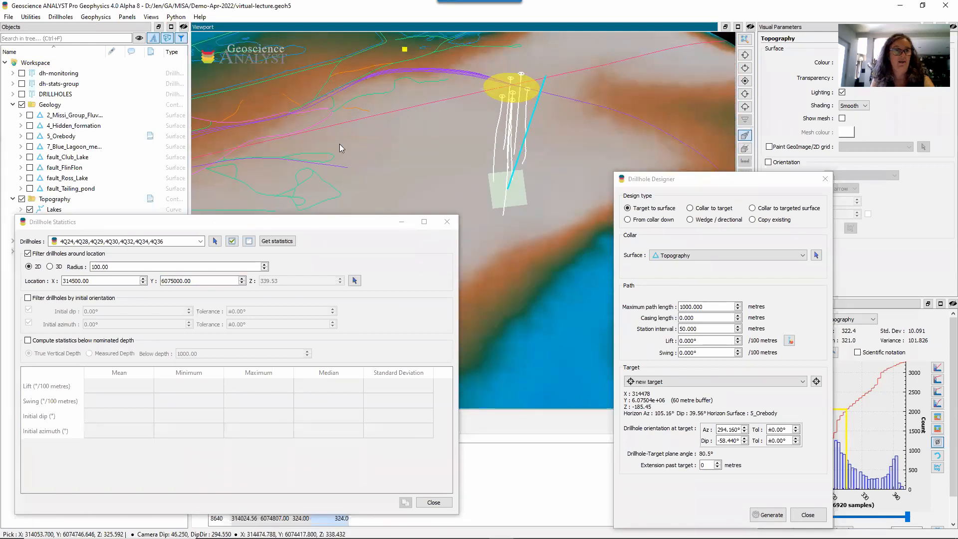
Exclude drillholes 4Q29, 4Q34 and 4Q30 from the selection and compute the statistics for the remaining holes.
click(200, 241)
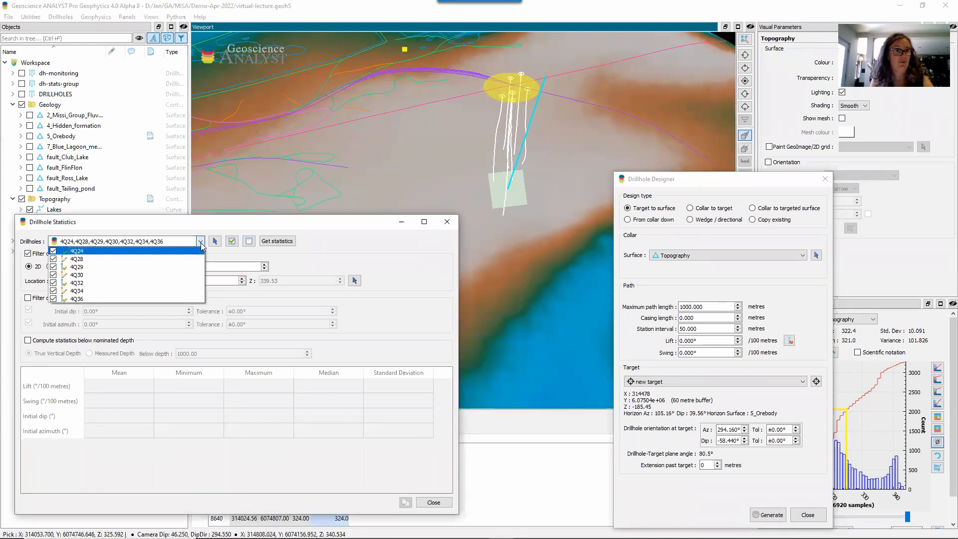
click(54, 267)
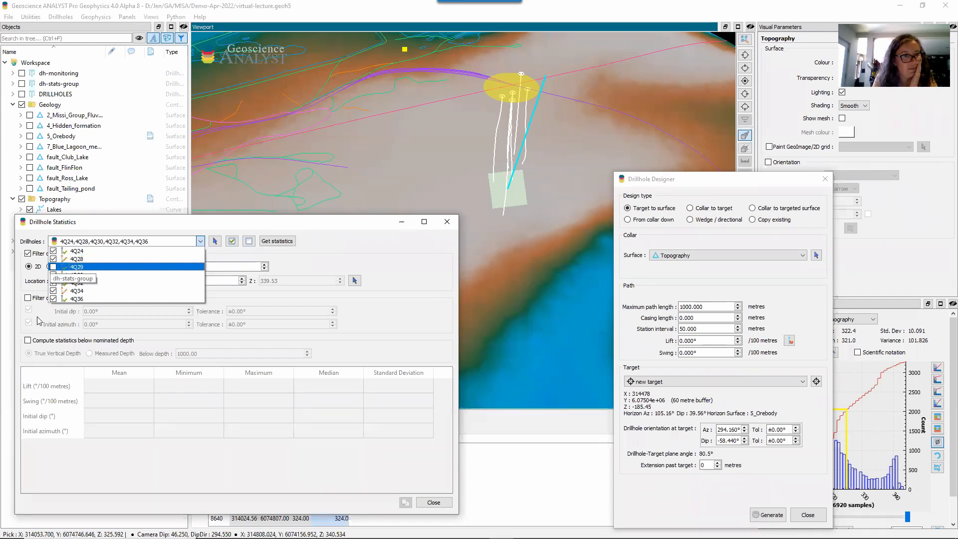
click(53, 291)
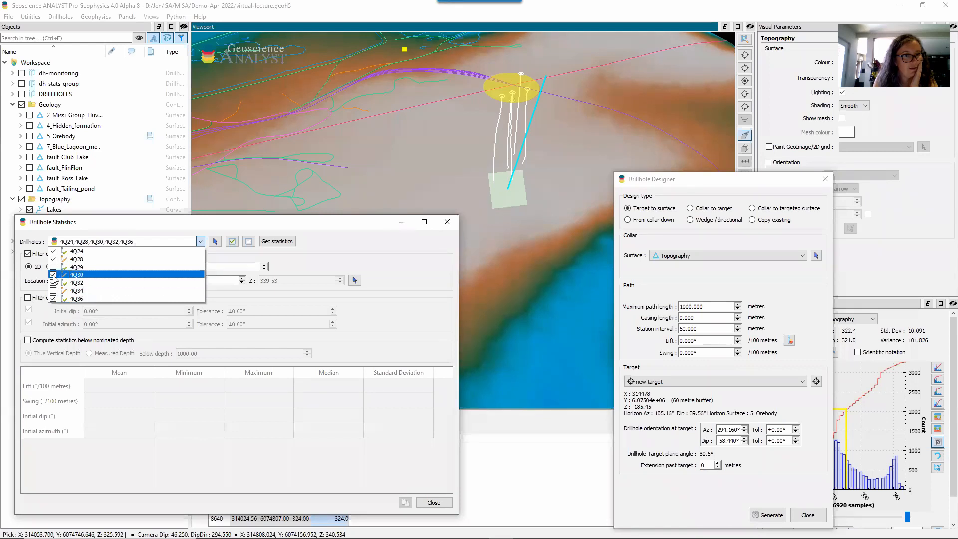
click(53, 275)
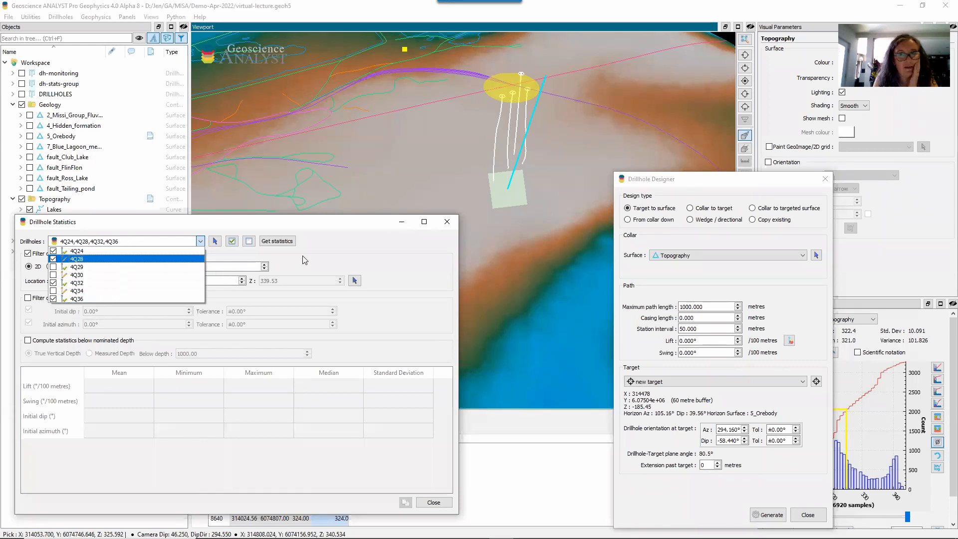
click(355, 228)
click(277, 241)
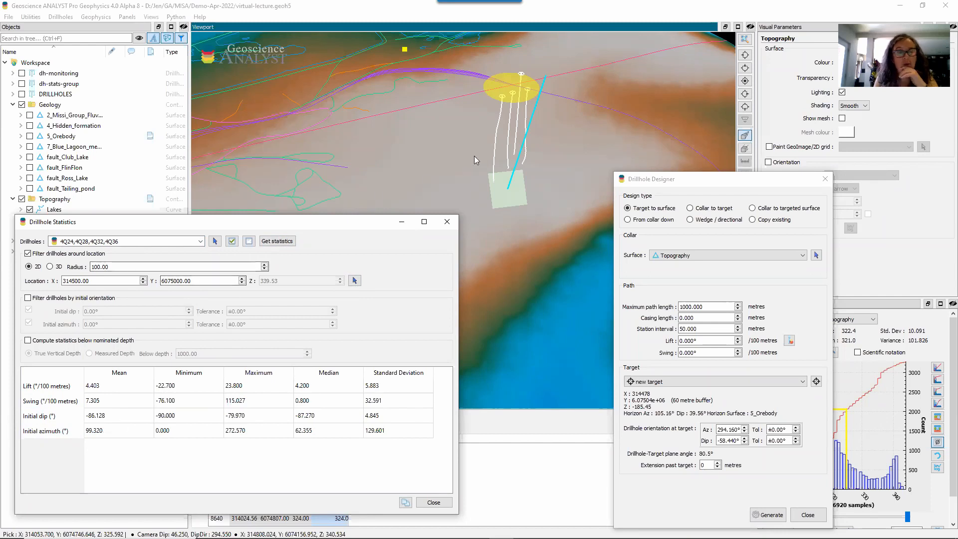
Set the planned path's lift to 4° and swing to 1° per 100 metres, and close Drillhole Statistics.
drag(492, 85, 511, 151)
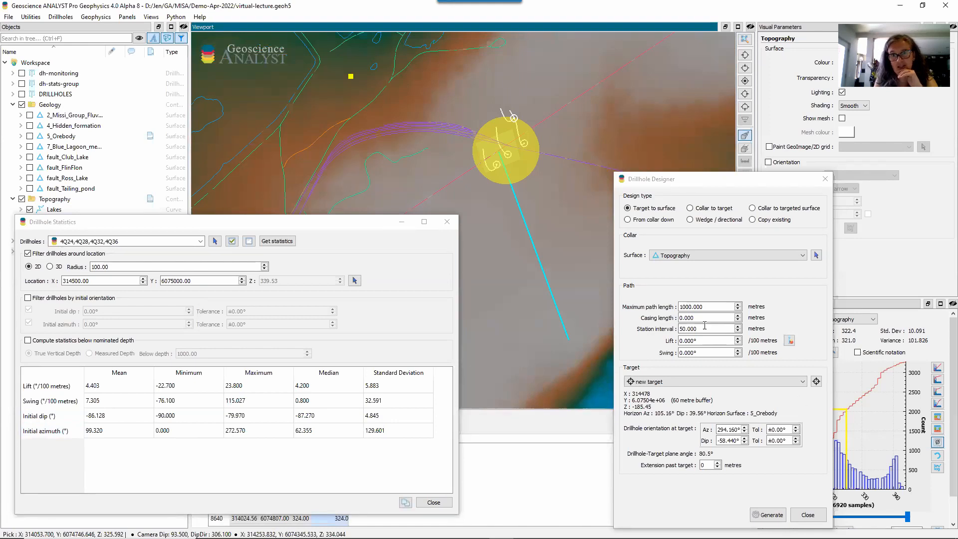
click(682, 341)
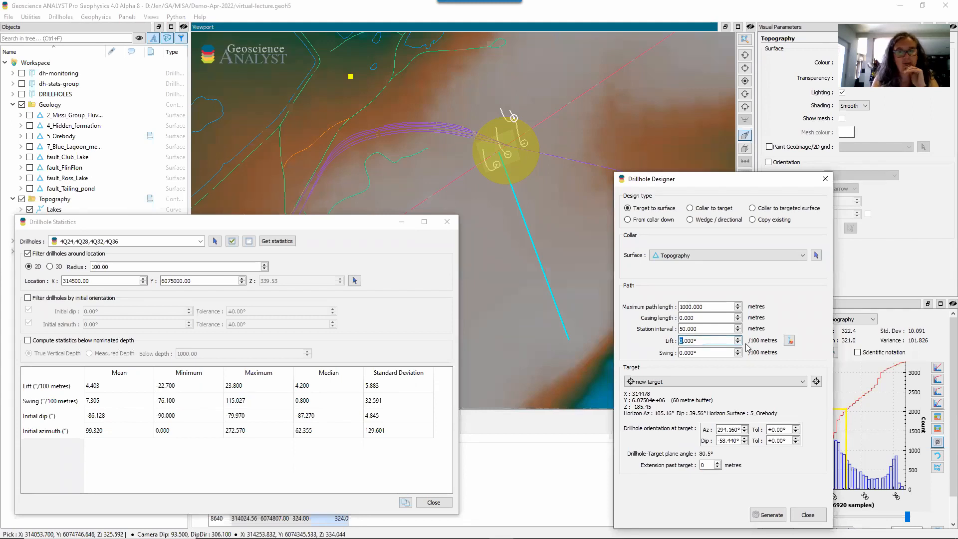
text(4)
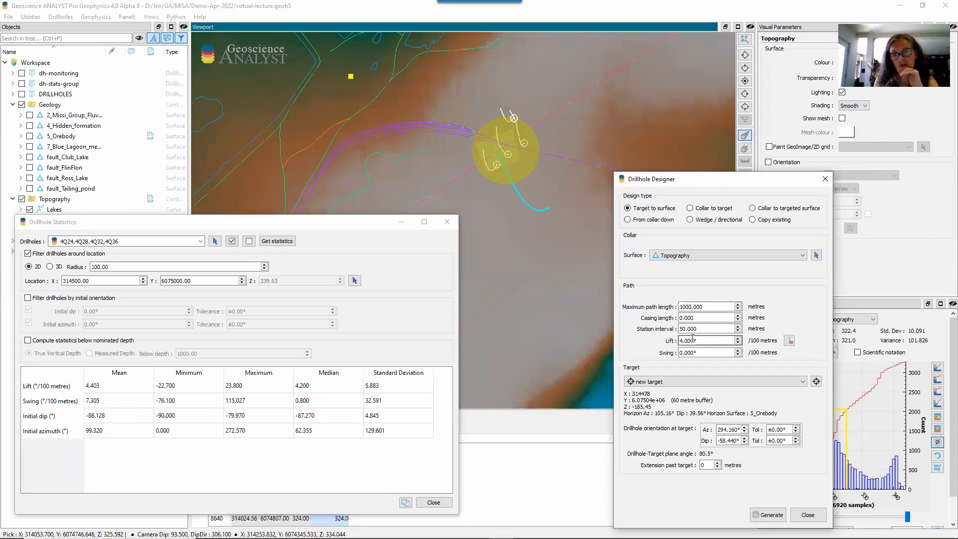
click(680, 353)
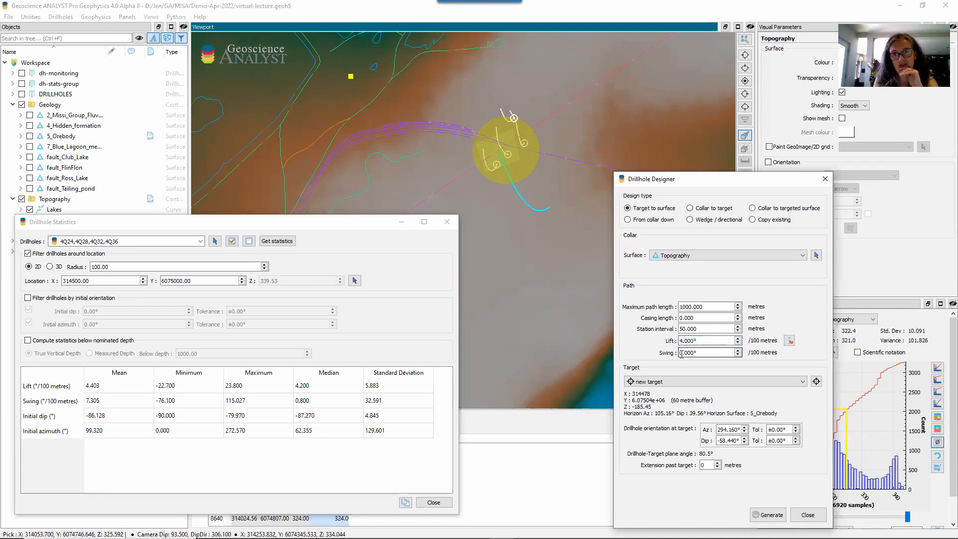
text(1)
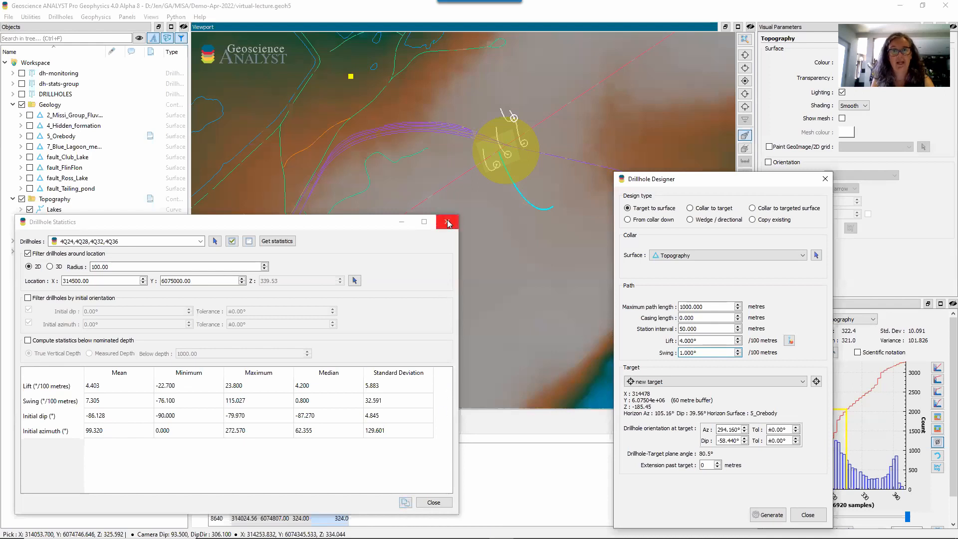
click(433, 502)
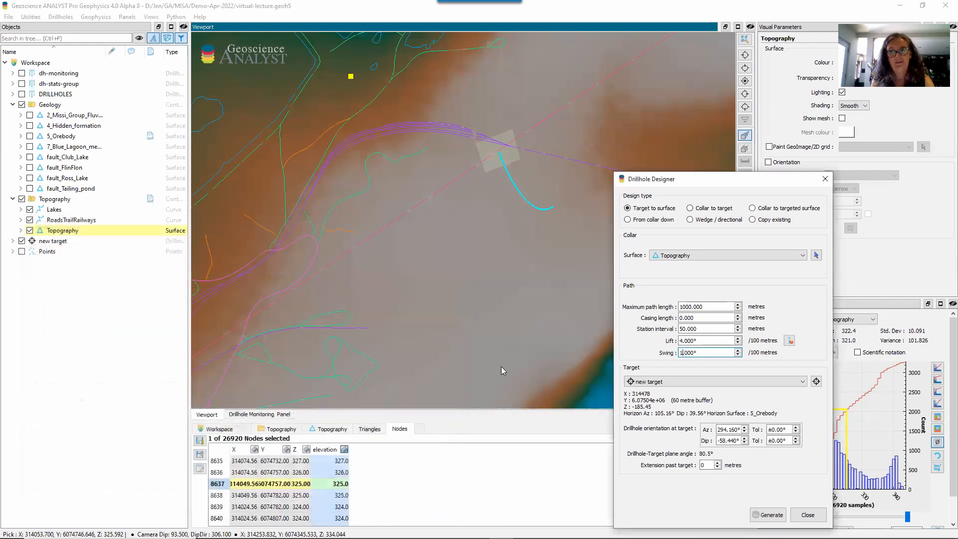
Set the target's azimuth tolerance to ±13° and dip tolerance to ±12°, generate suggested paths, and inspect them from below the topography.
mouse_move(488, 225)
mouse_down()
mouse_move(497, 173)
mouse_move(354, 98)
mouse_move(343, 103)
mouse_move(489, 146)
mouse_move(520, 178)
mouse_move(515, 213)
mouse_move(485, 171)
mouse_move(422, 133)
mouse_move(427, 144)
mouse_up()
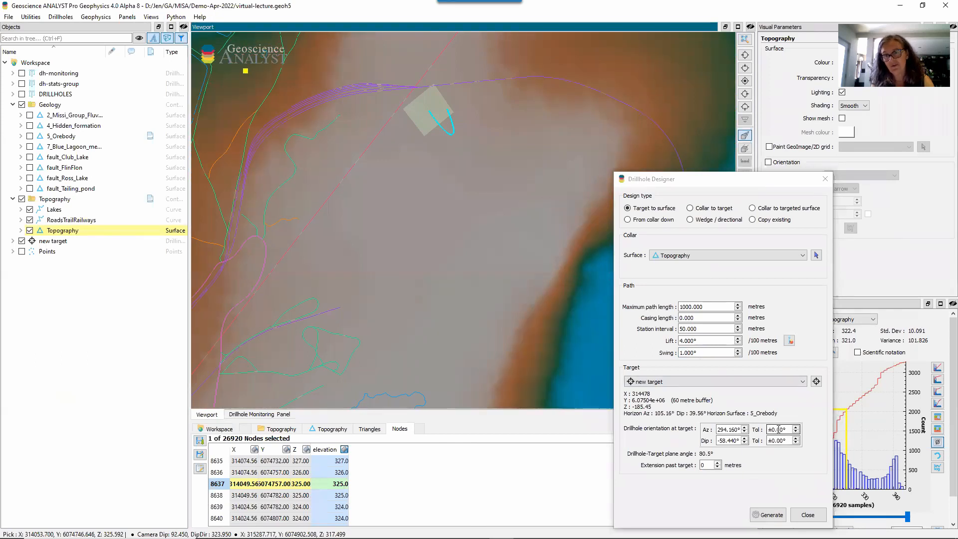
scroll(779, 429, up, 3)
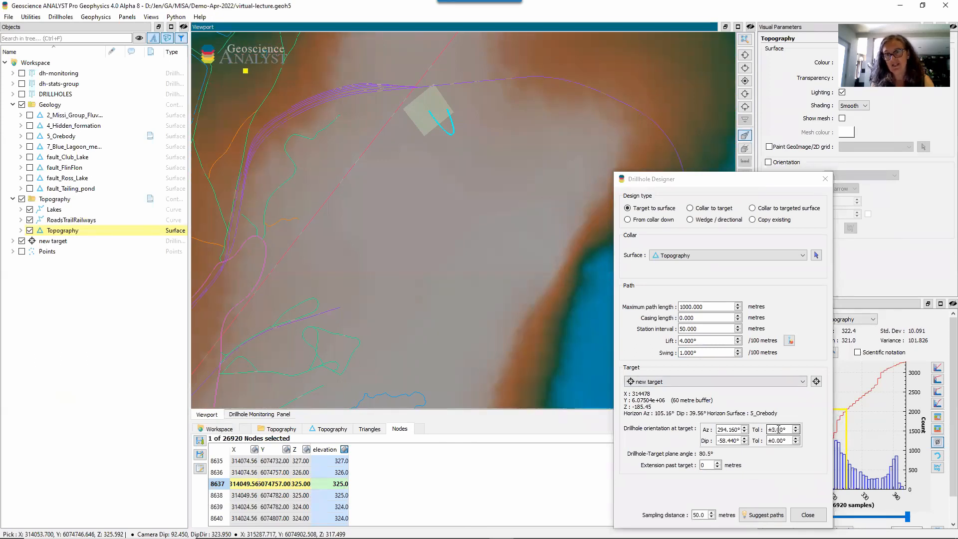
scroll(779, 429, up, 4)
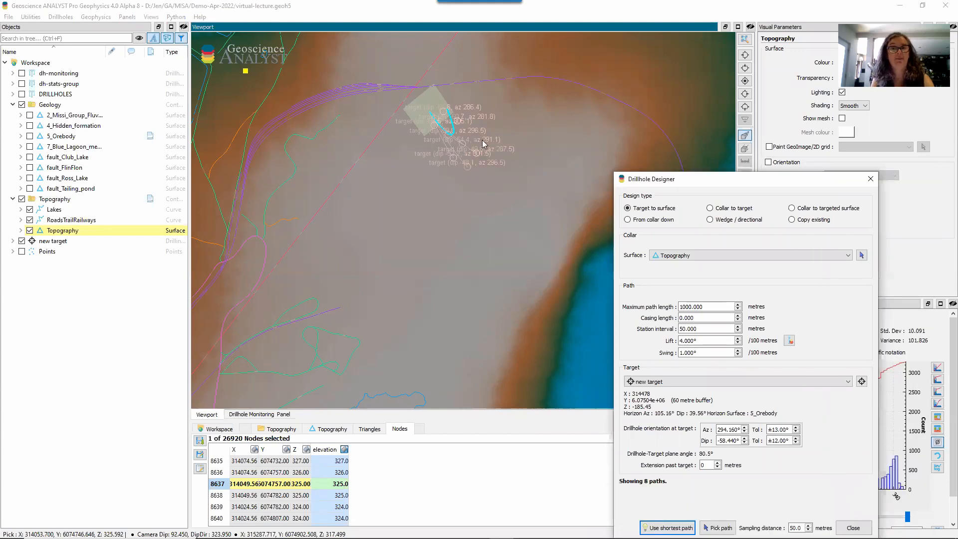
drag(483, 145, 276, 62)
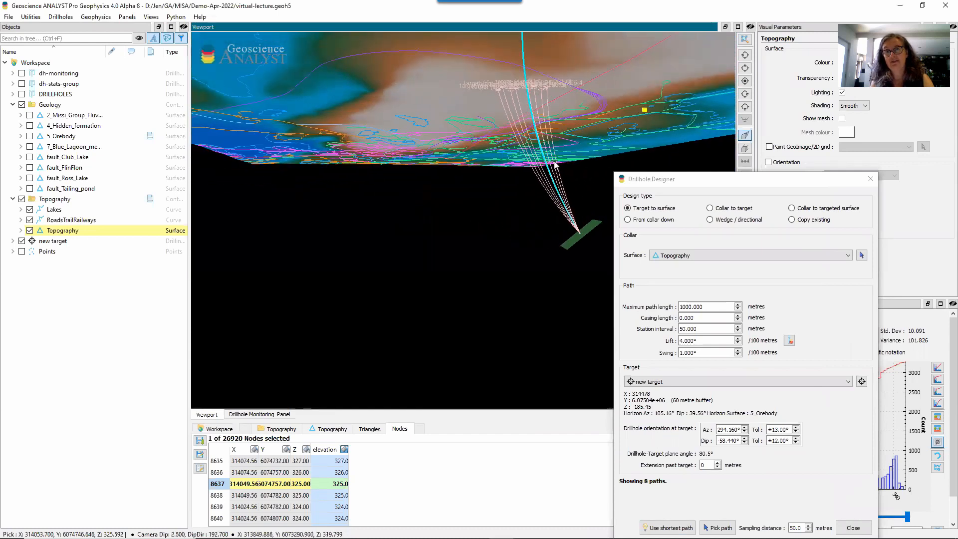
drag(555, 165, 511, 177)
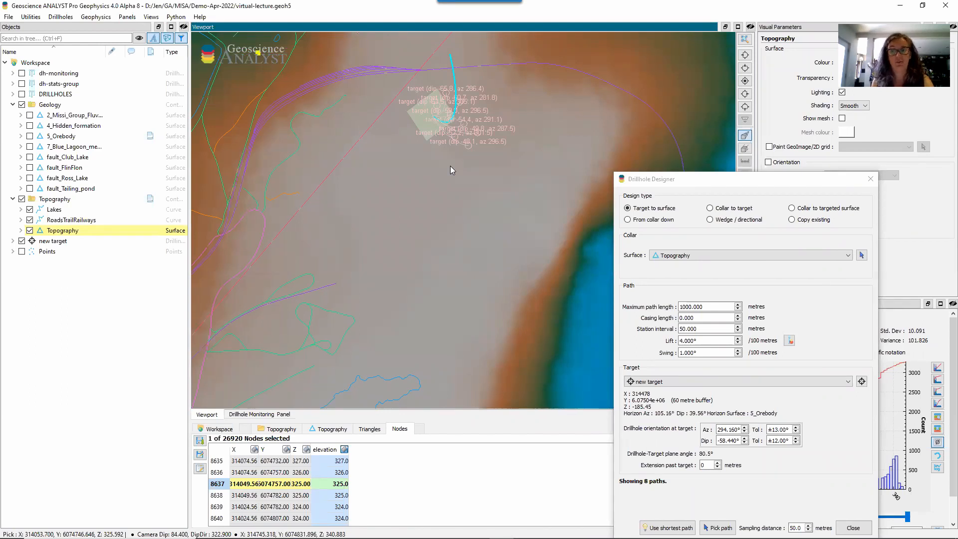
Reset the azimuth and dip tolerances at the target to 0° and generate the single drillhole path.
drag(769, 183, 703, 134)
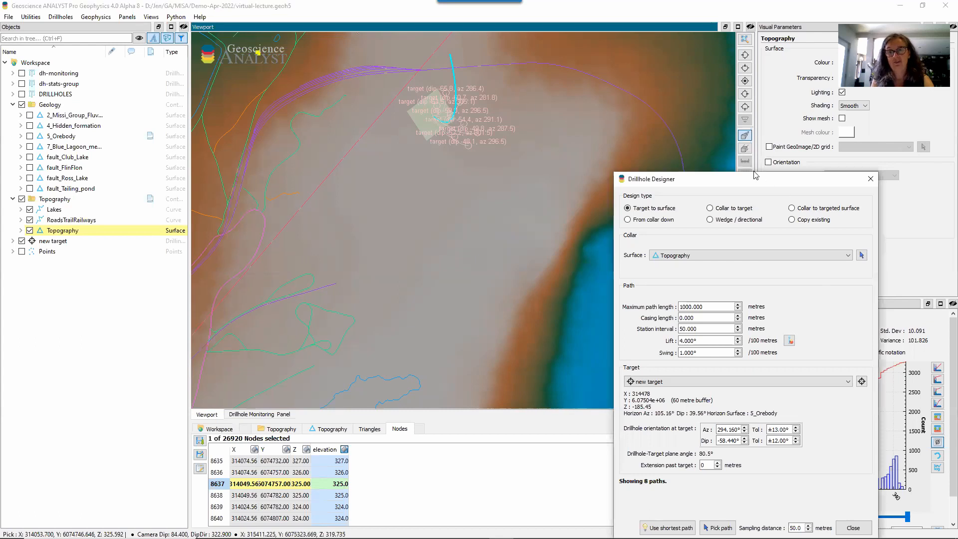
double_click(716, 392)
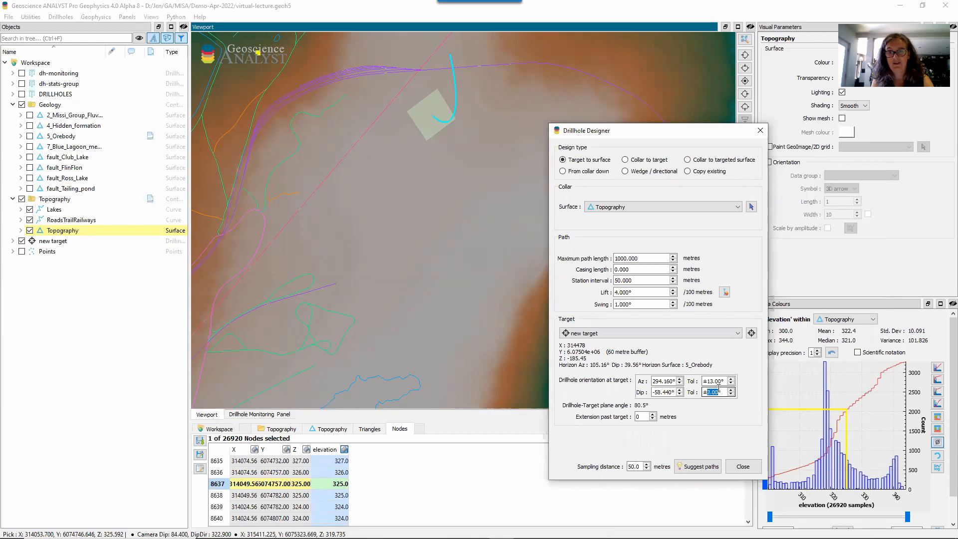
text(0)
double_click(714, 381)
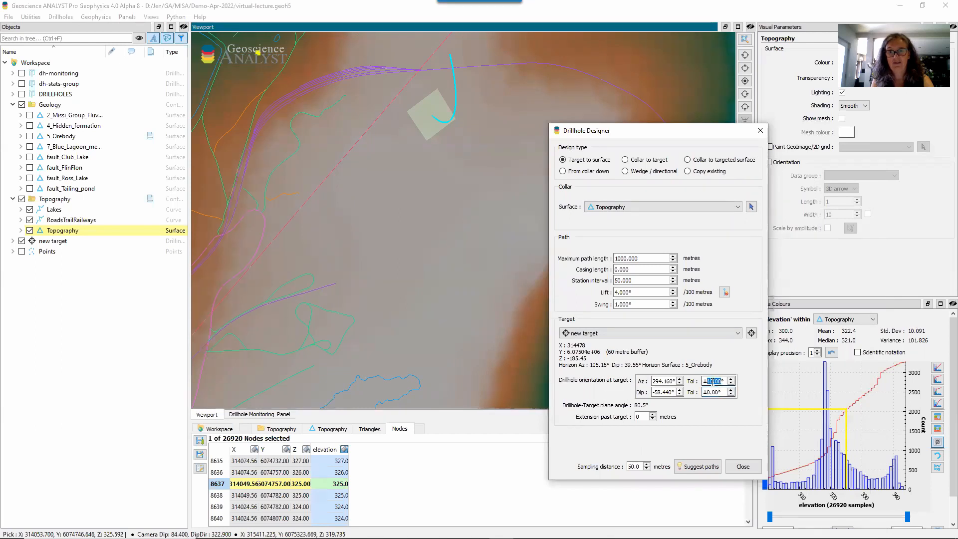
text(0)
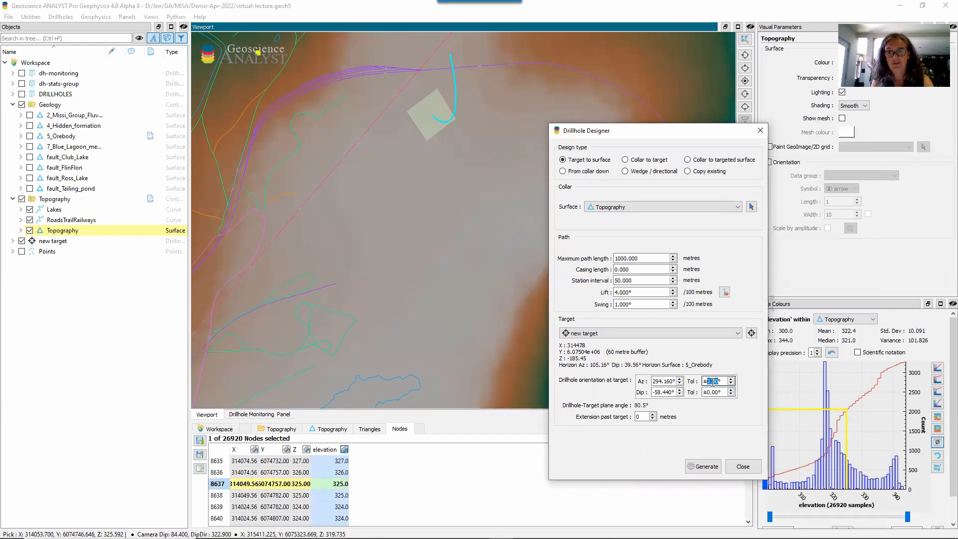
click(701, 468)
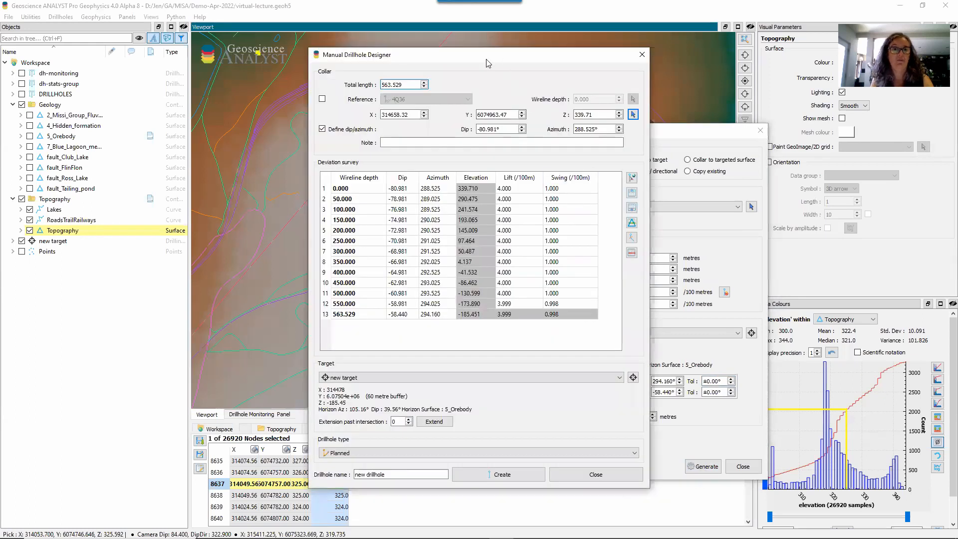
Create the drillhole as type Planned with the name new drillhole, and close both designer dialogs.
drag(487, 63, 225, 76)
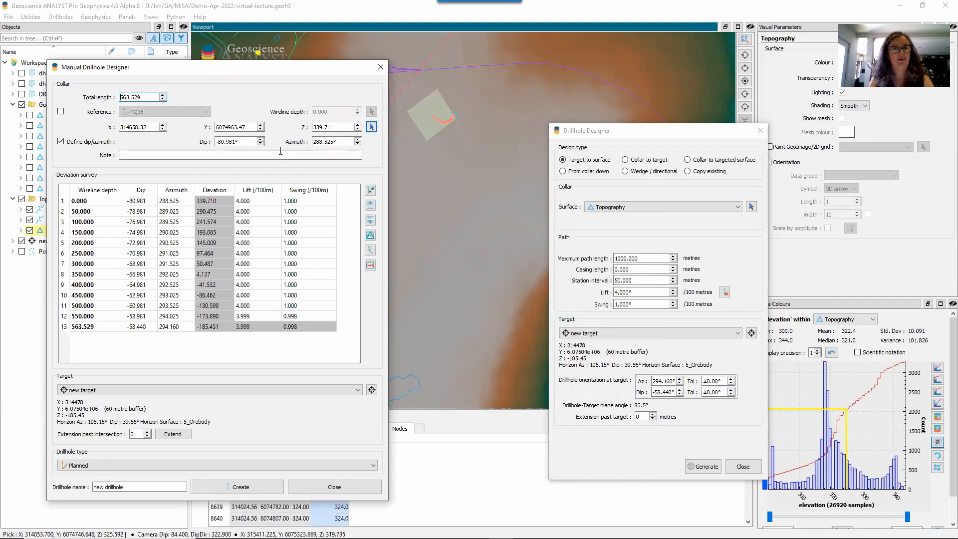
click(167, 464)
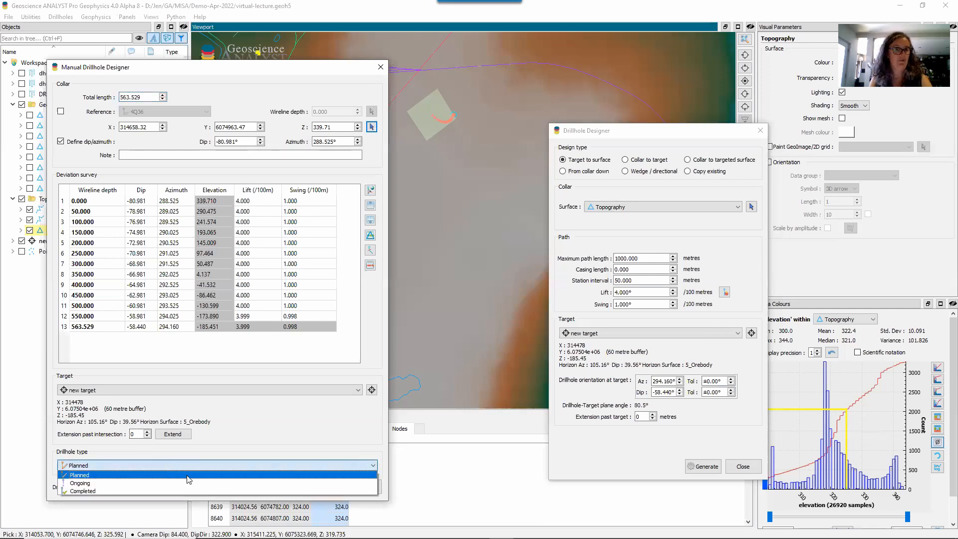
click(184, 475)
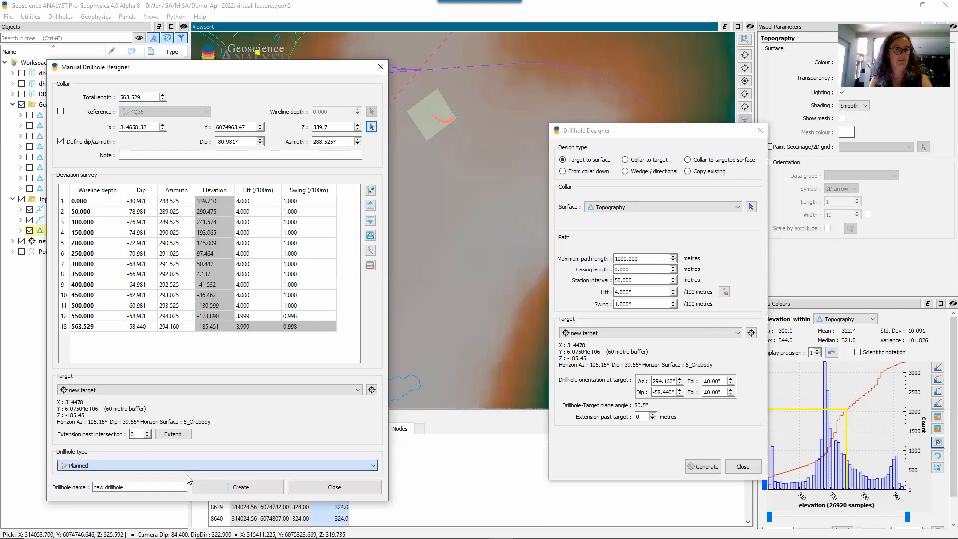
click(248, 487)
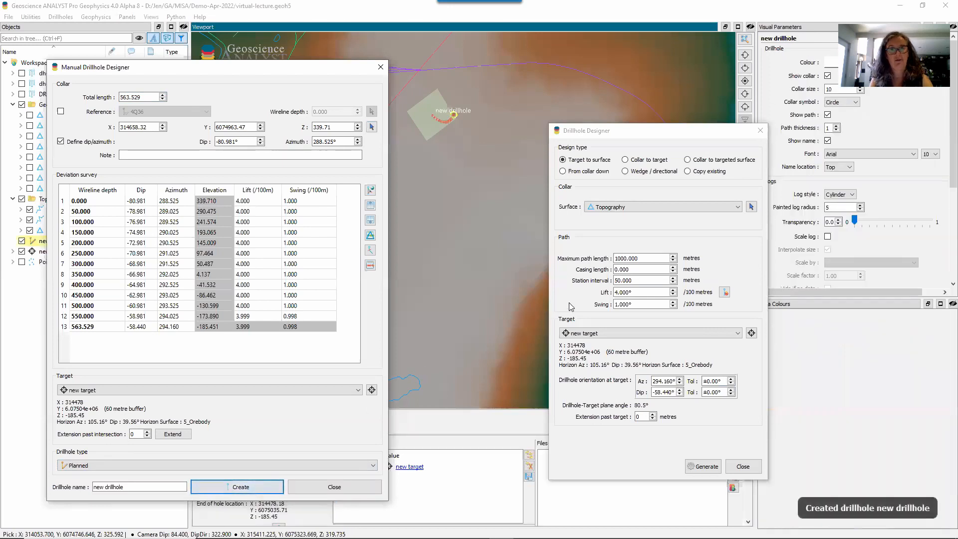
click(376, 491)
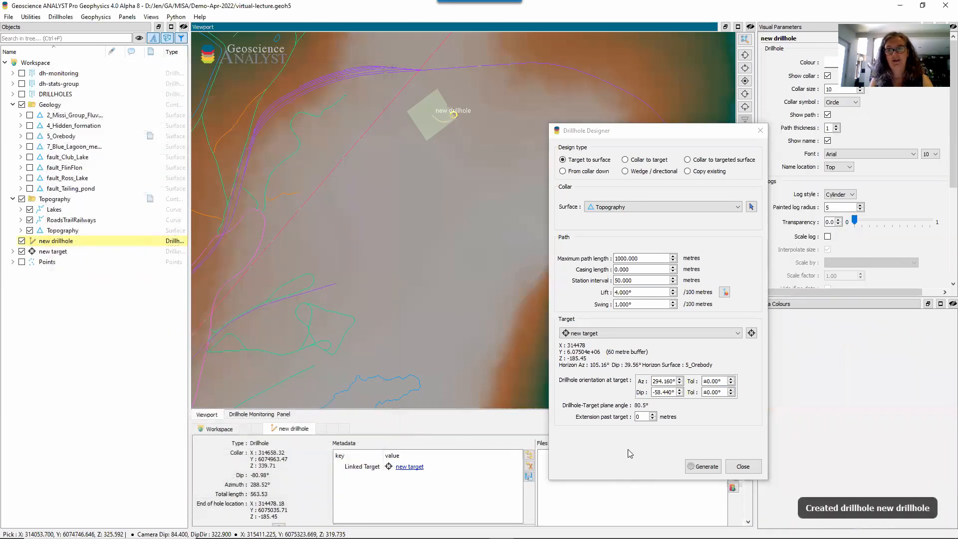
click(745, 467)
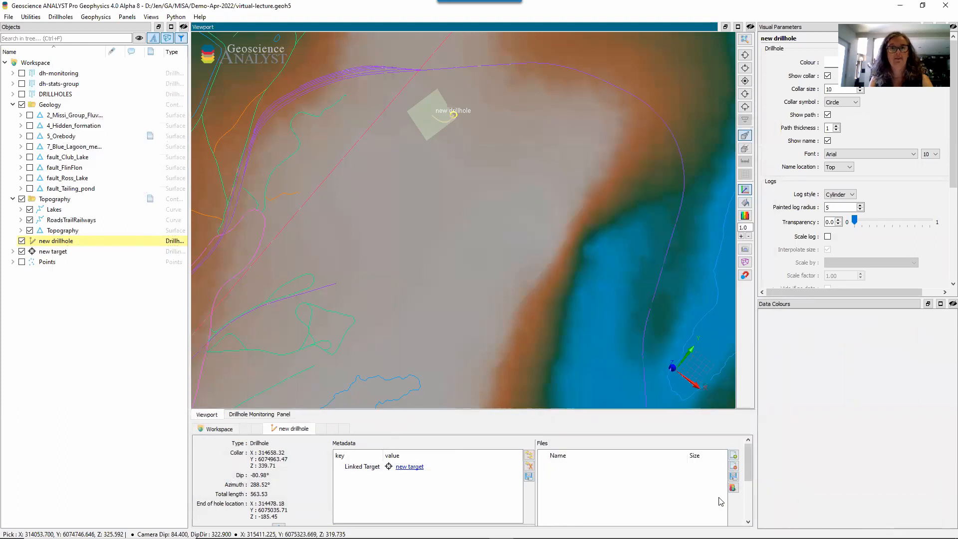
Hide new drillhole so that only the target remains in view with the topography.
drag(482, 267, 531, 229)
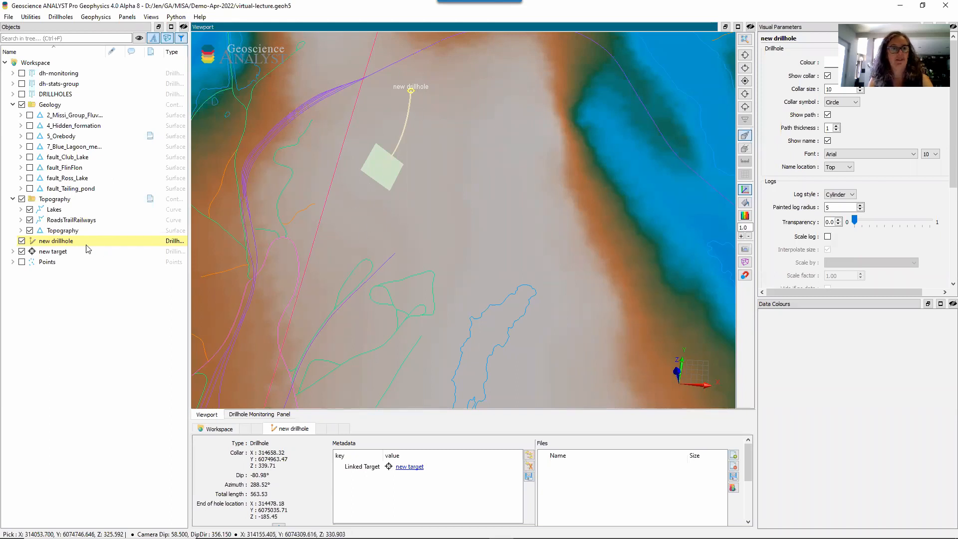
click(22, 241)
drag(407, 286, 380, 236)
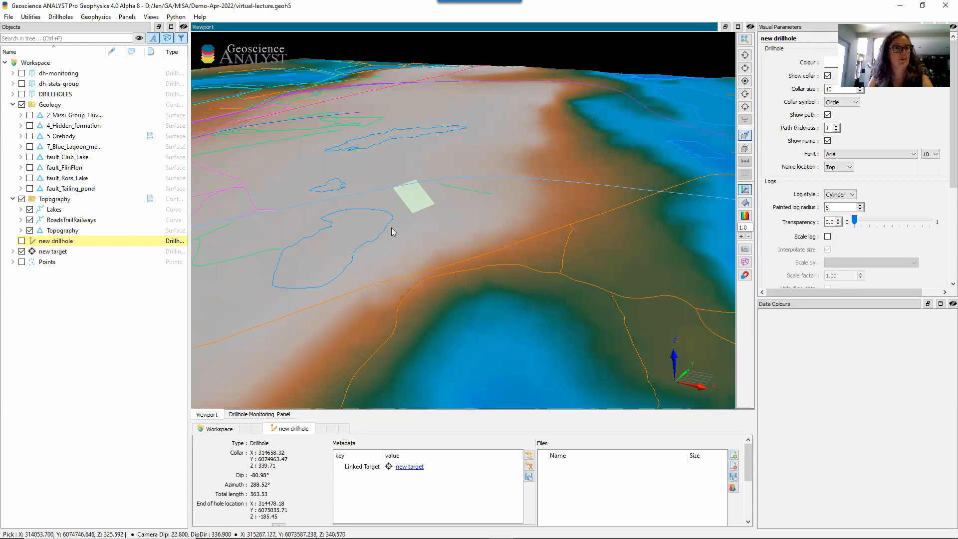
drag(371, 178, 455, 227)
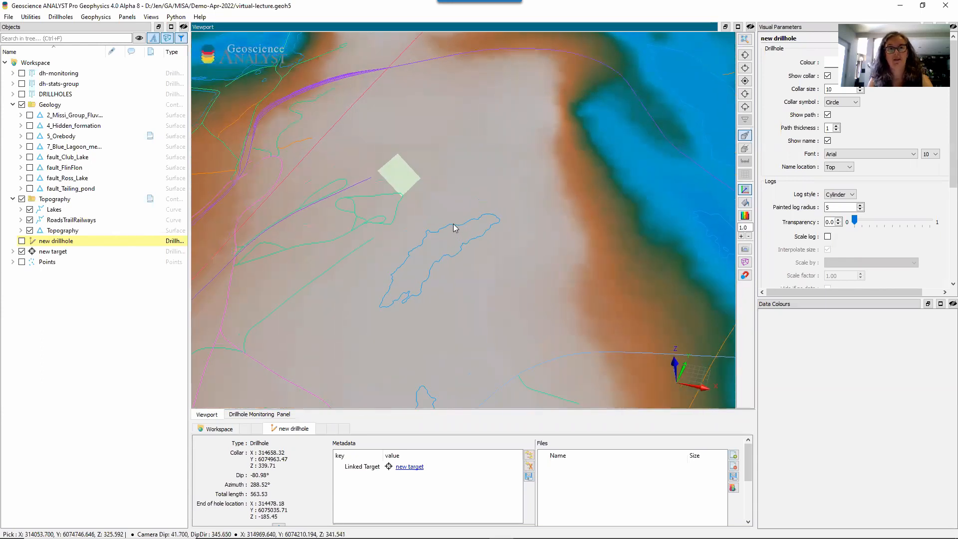
Show the dh-monitoring group and hide the Topography group to expose the dh1-planned path and its target.
click(22, 73)
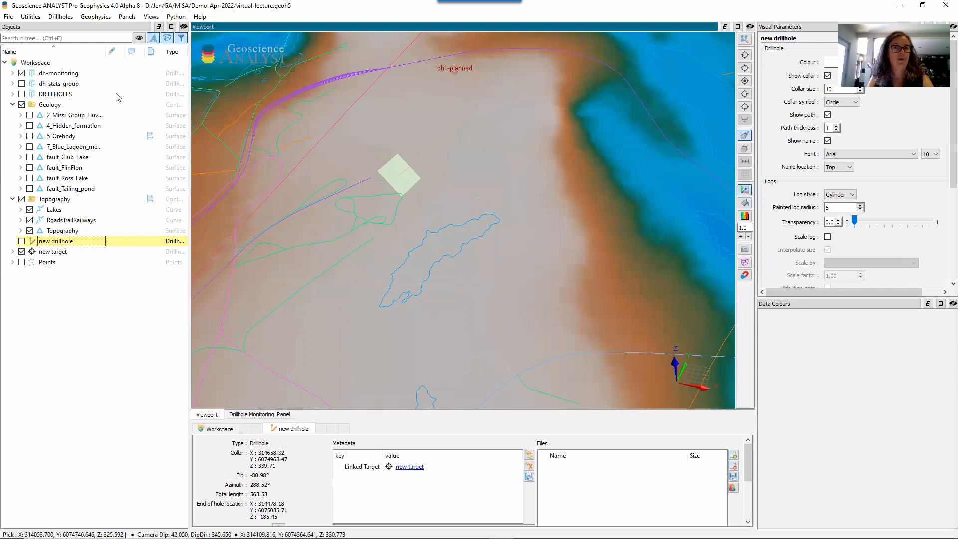
drag(531, 148, 517, 106)
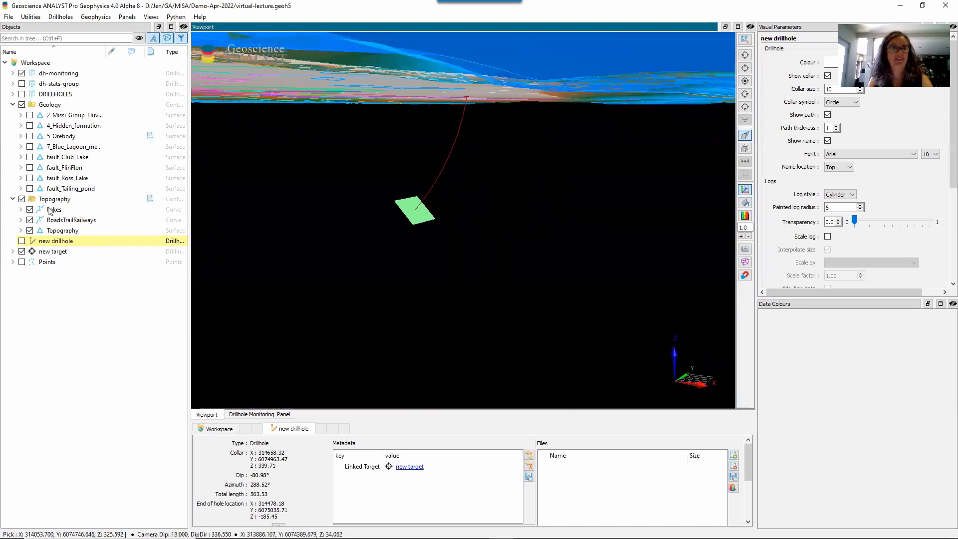
click(22, 200)
drag(530, 139, 455, 223)
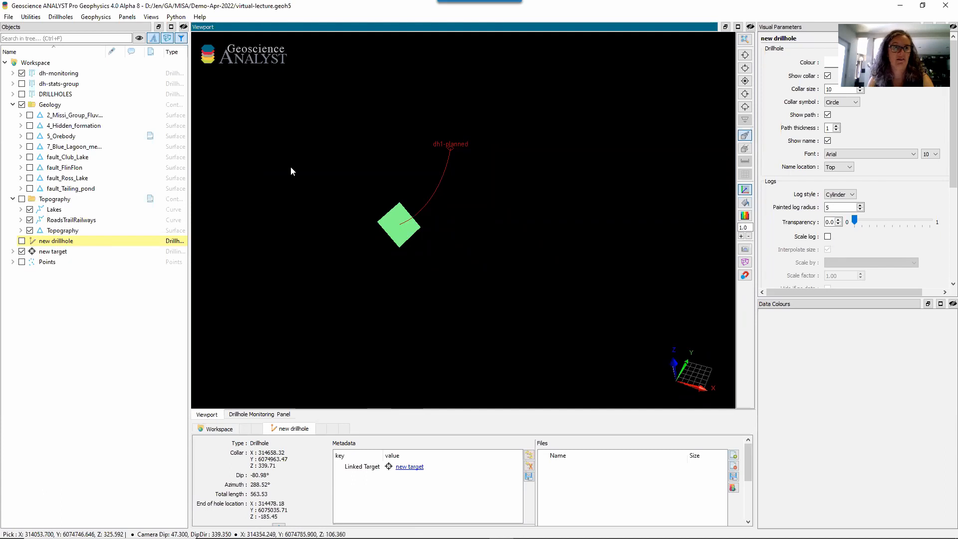
Start an ASCII drillhole import and choose dh1-ongoing_Collar.csv as the collar file.
click(9, 17)
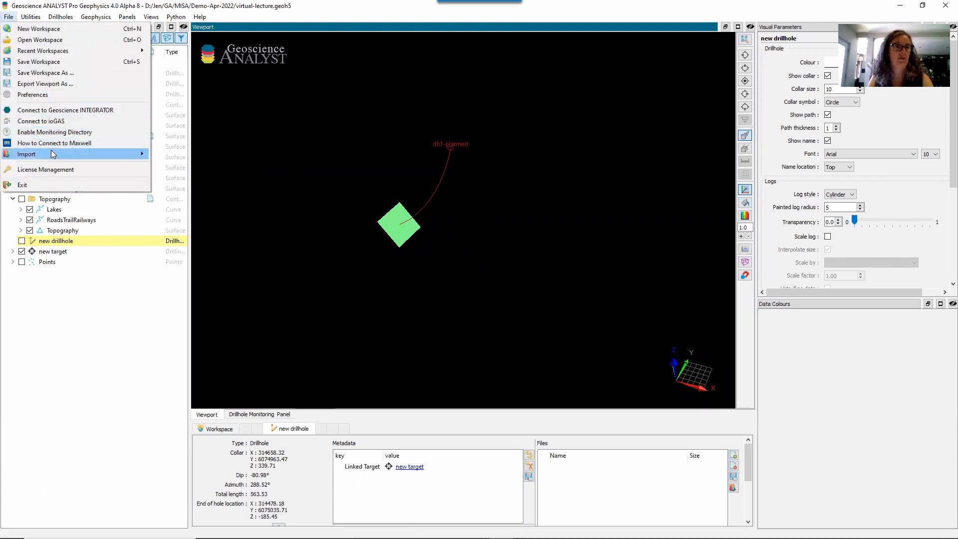
mouse_move(53, 154)
mouse_move(240, 176)
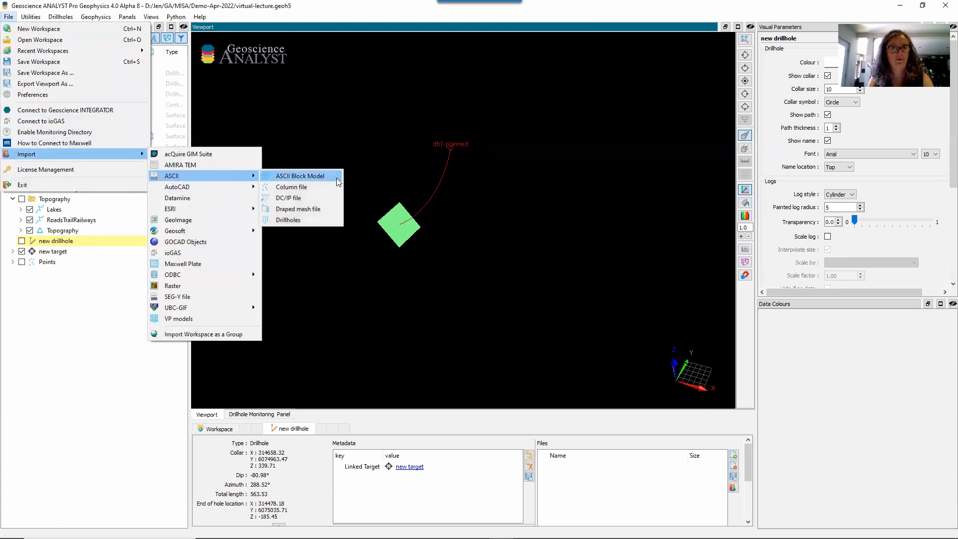
click(323, 221)
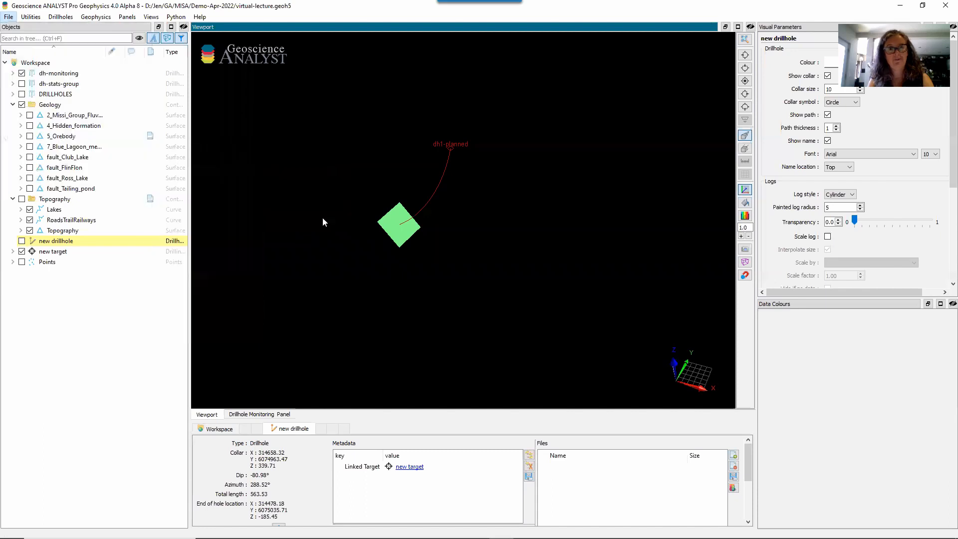
drag(456, 171, 107, 277)
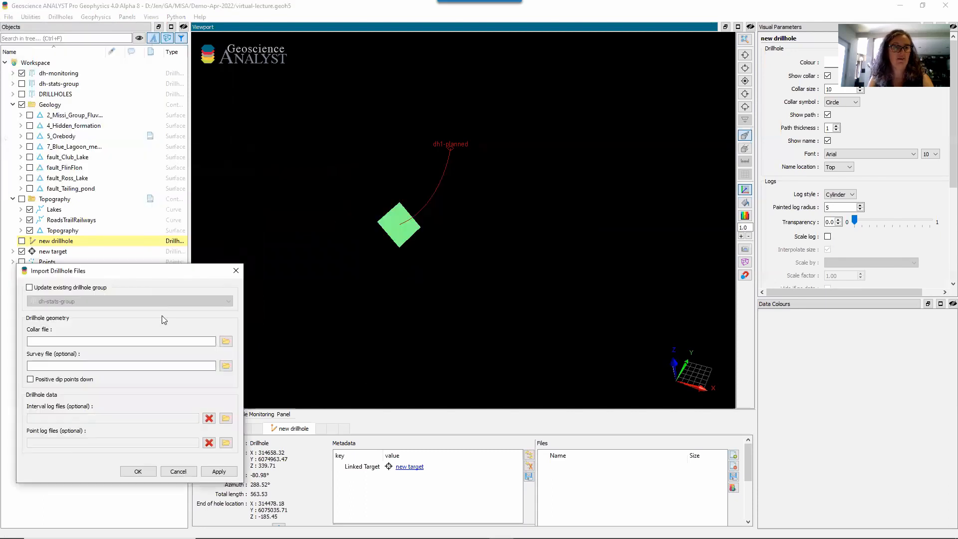
click(227, 342)
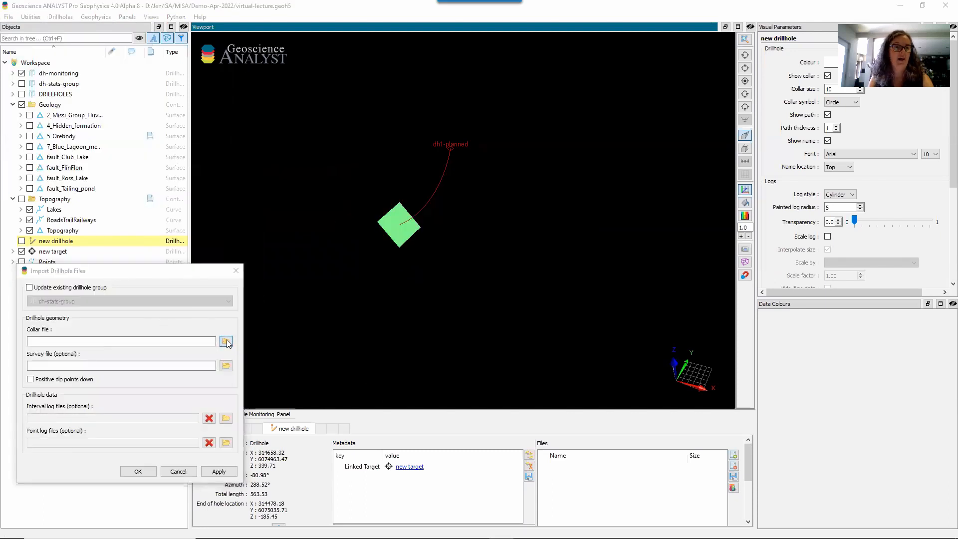
click(177, 363)
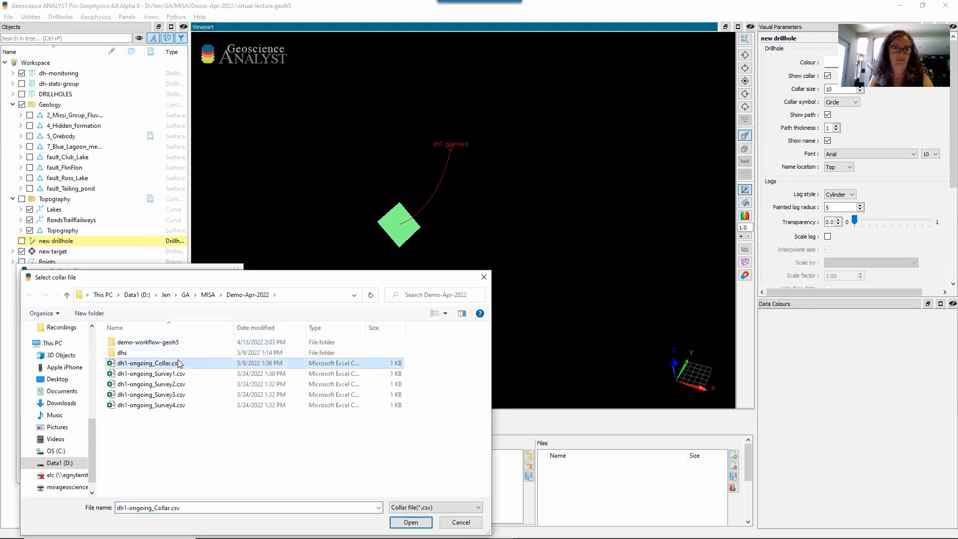
double_click(178, 363)
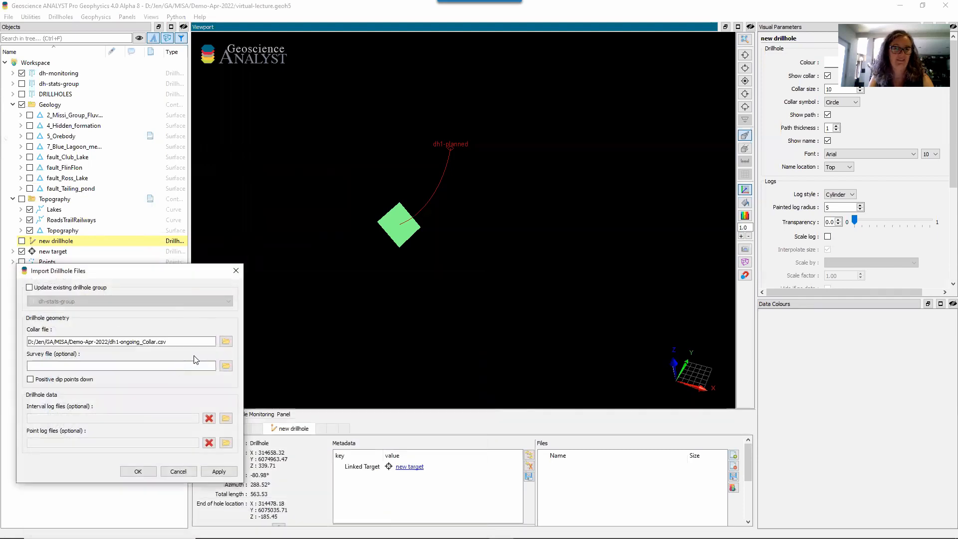
Choose dh1-ongoing_Survey1.csv as the survey file and import the drillhole, accepting the collar and deviation survey column assignments.
click(227, 365)
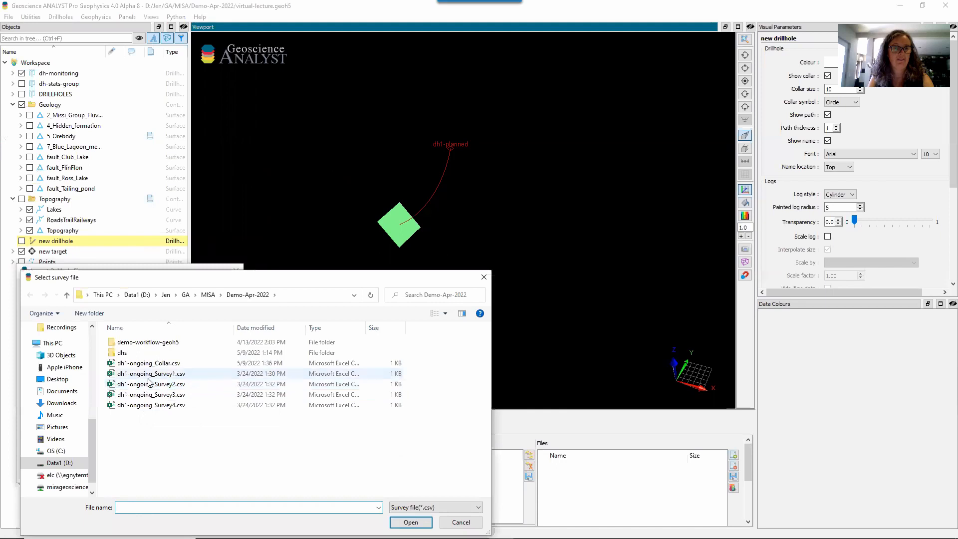
click(150, 374)
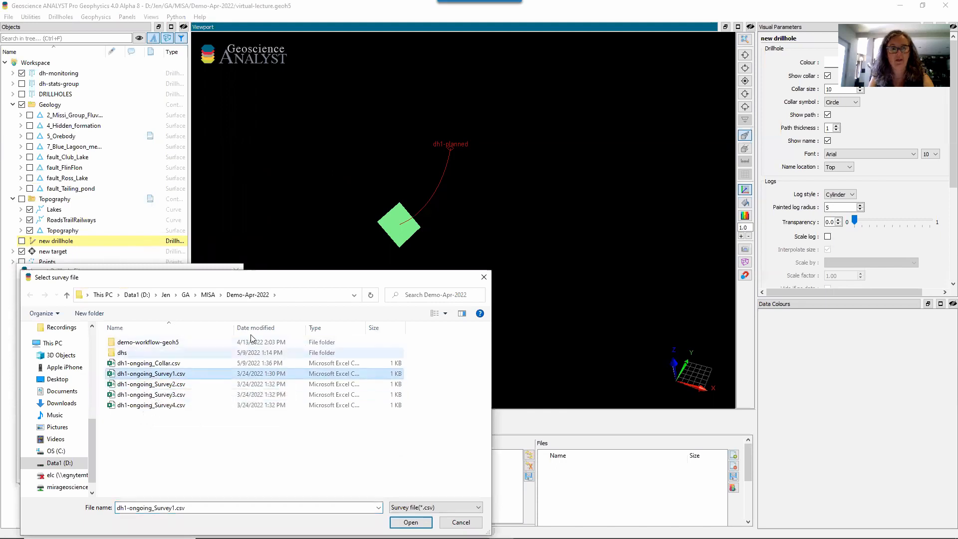
double_click(193, 373)
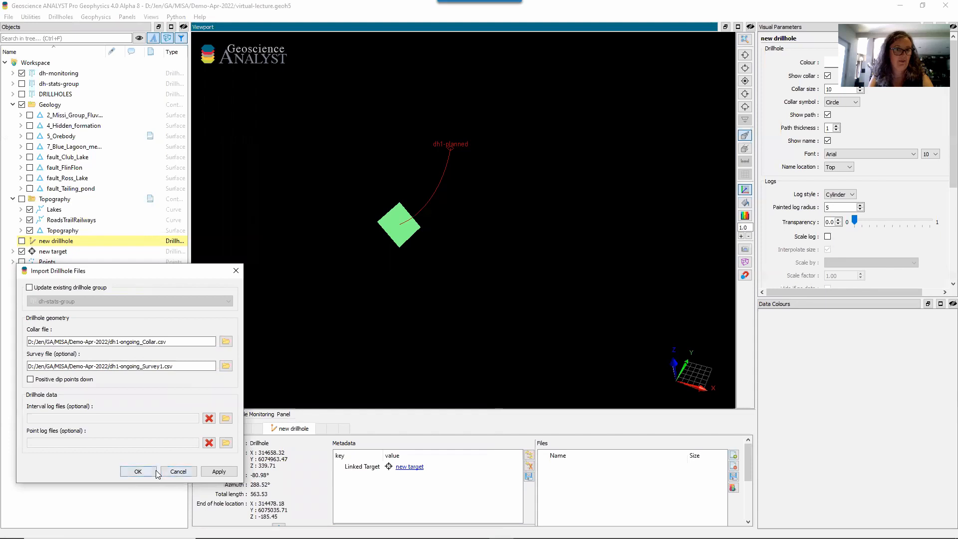
click(220, 472)
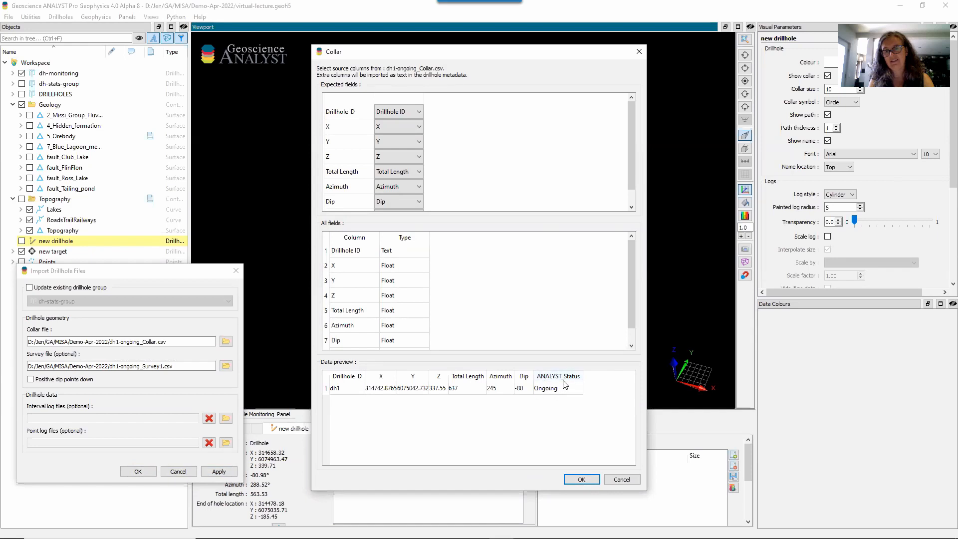
click(582, 479)
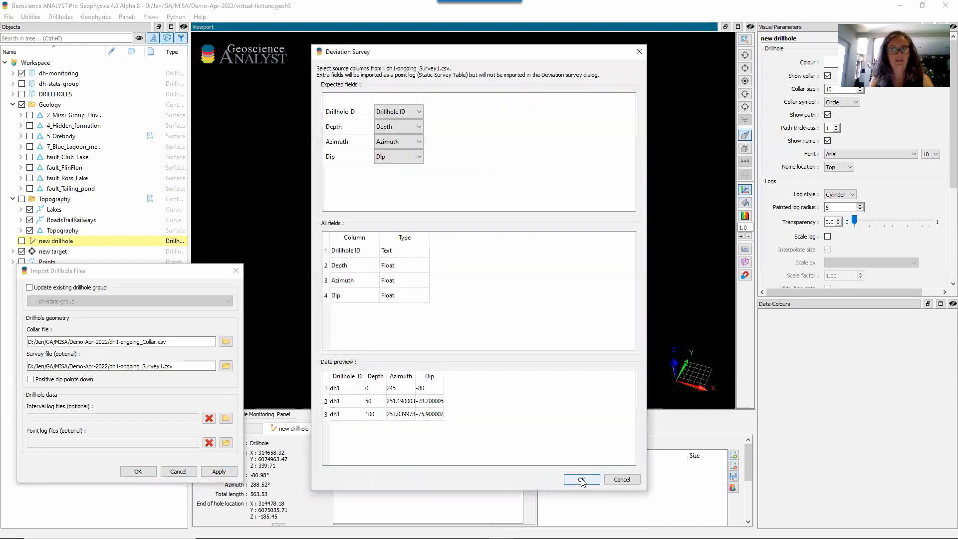
click(581, 480)
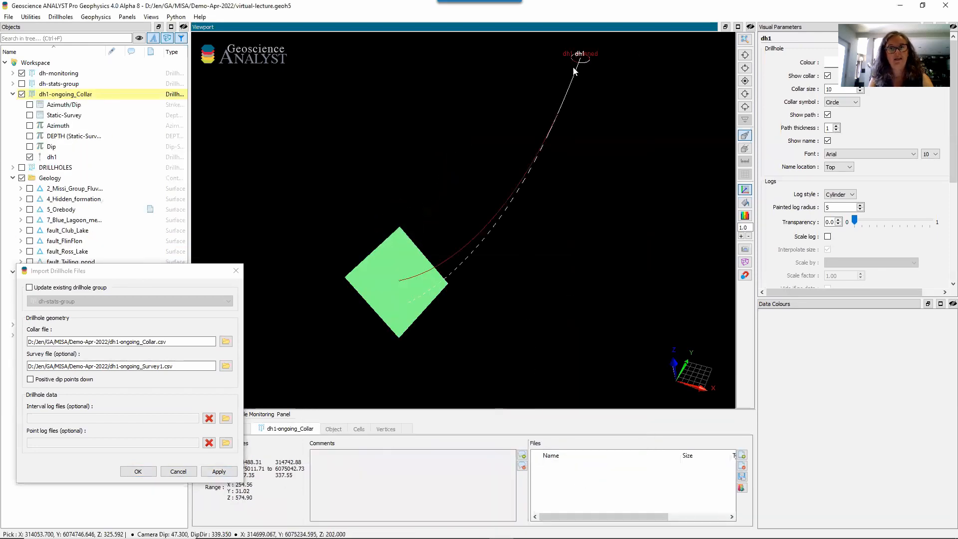
Move the imported dh1 from the dh1-ongoing_Collar group into the dh-monitoring group and expand that group's contents.
click(75, 156)
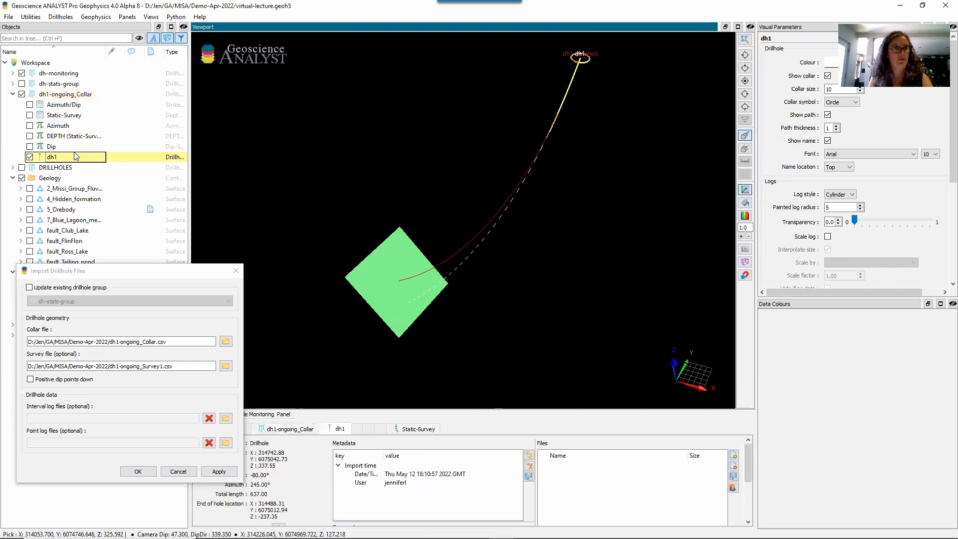
drag(75, 153, 74, 73)
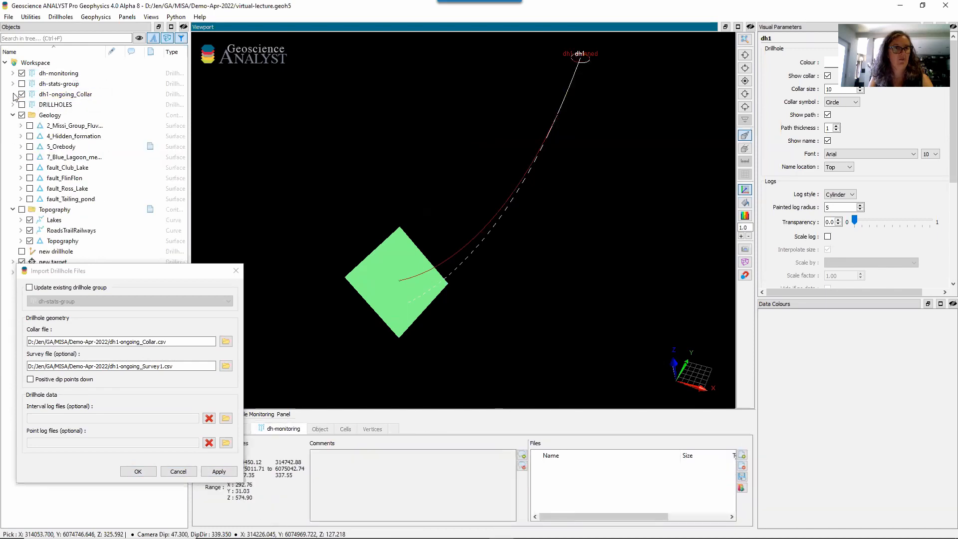
click(13, 73)
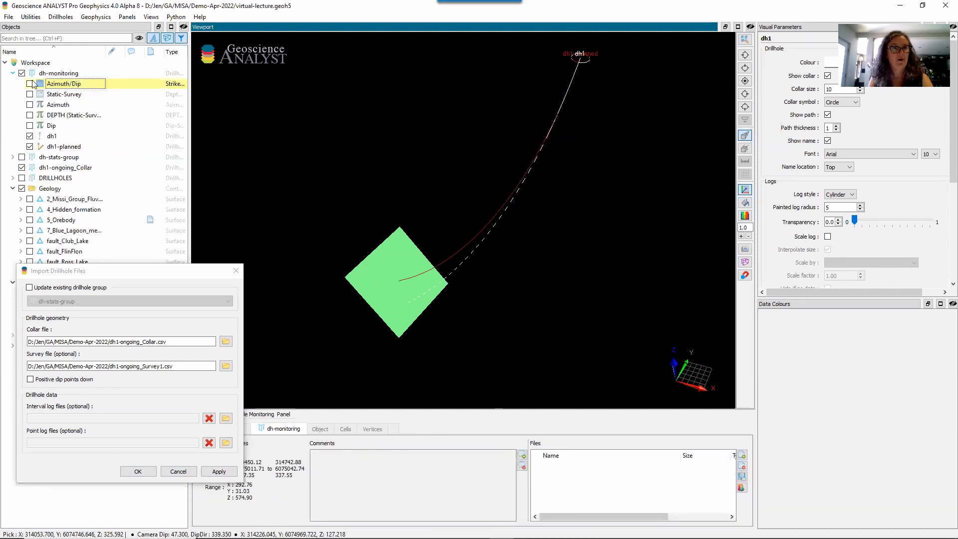
Link dh1 and dh1-planned in the dh-monitoring group as a drillhole pair.
click(53, 138)
ctrl+click(56, 146)
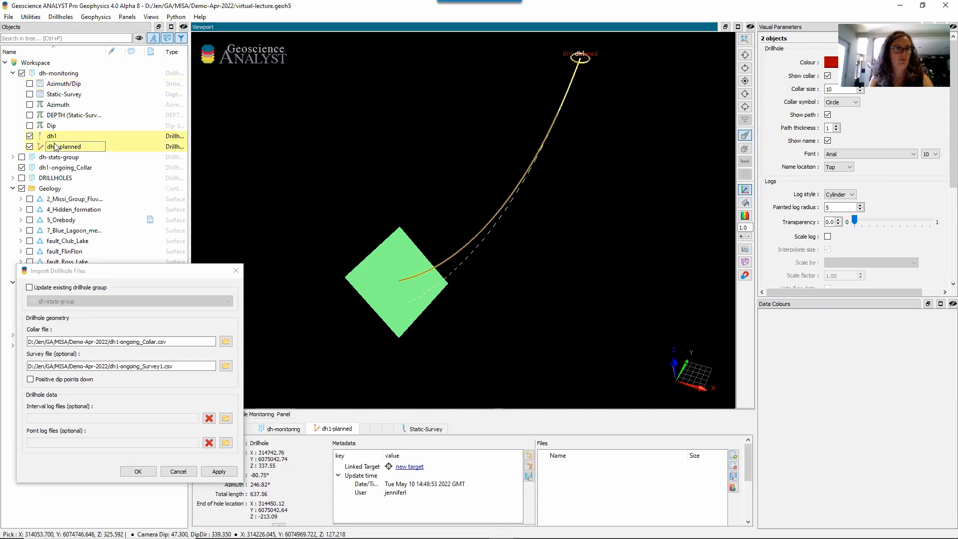
right_click(56, 146)
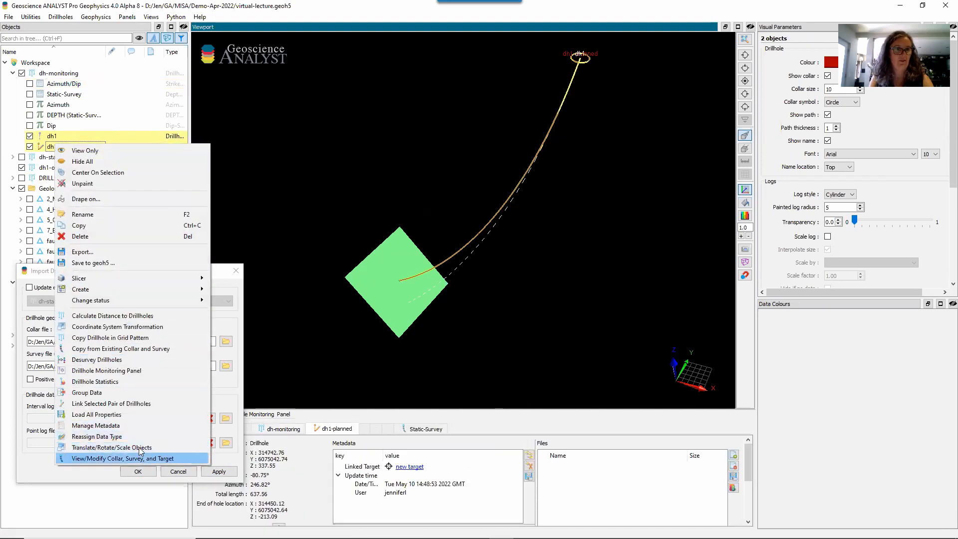
click(125, 404)
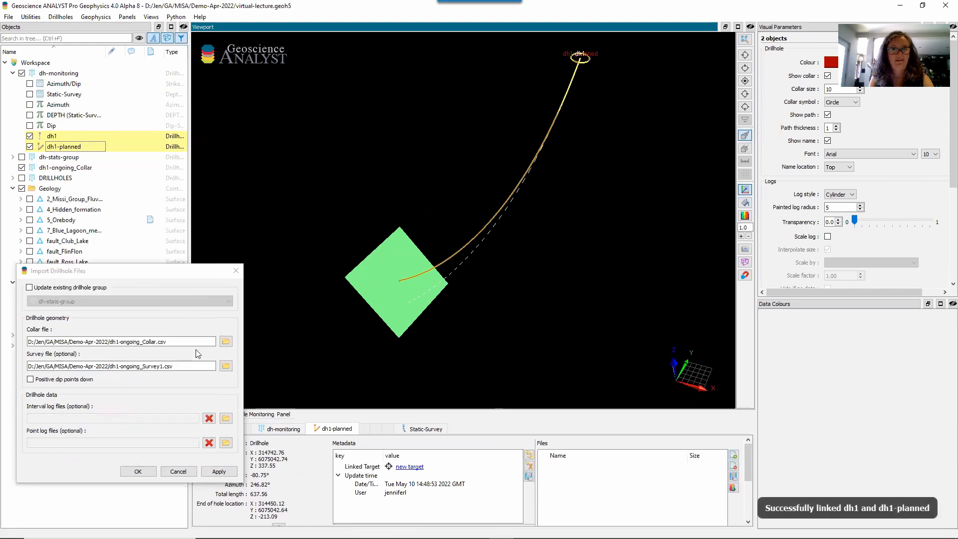
Examine dh1's projected path toward the target with dh1-planned hidden, and again with dh1-planned shown for comparison.
click(30, 146)
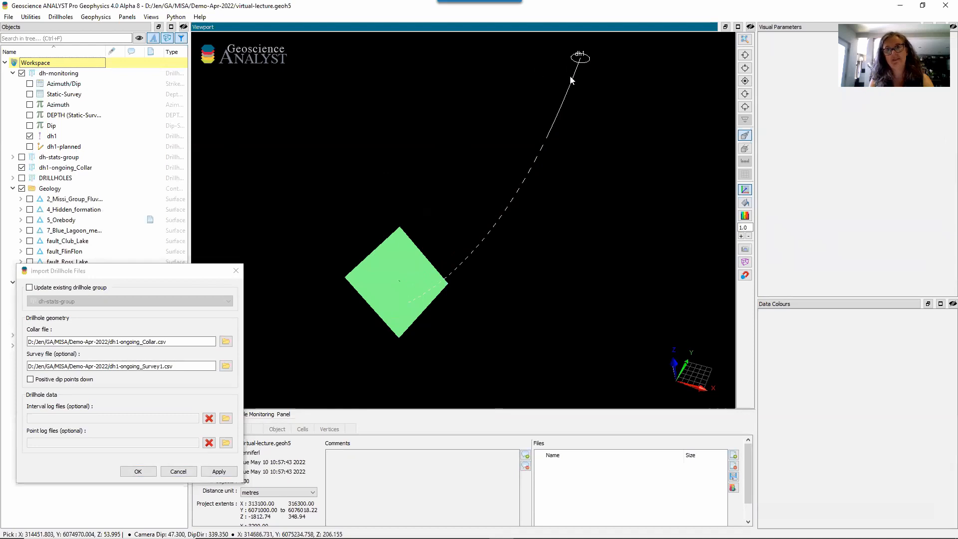
drag(542, 150, 532, 211)
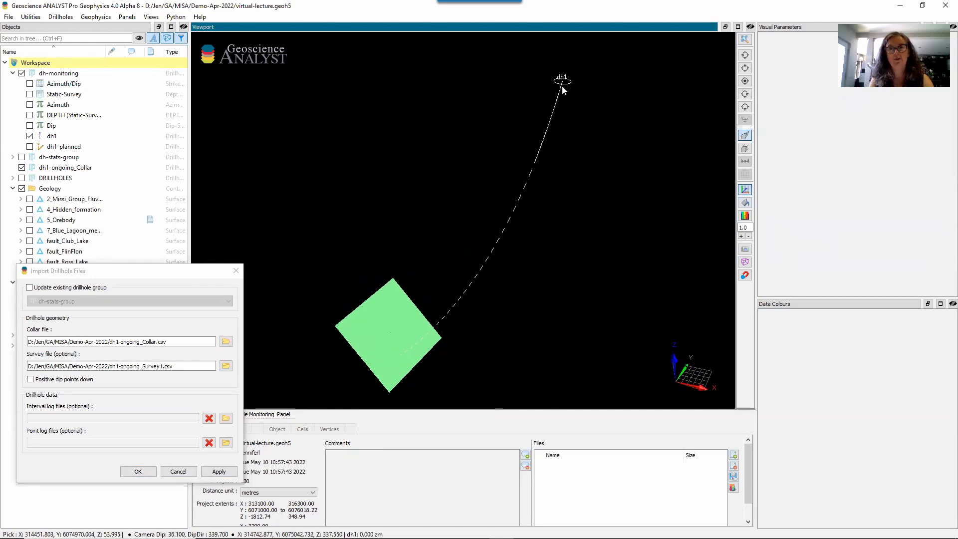
click(144, 277)
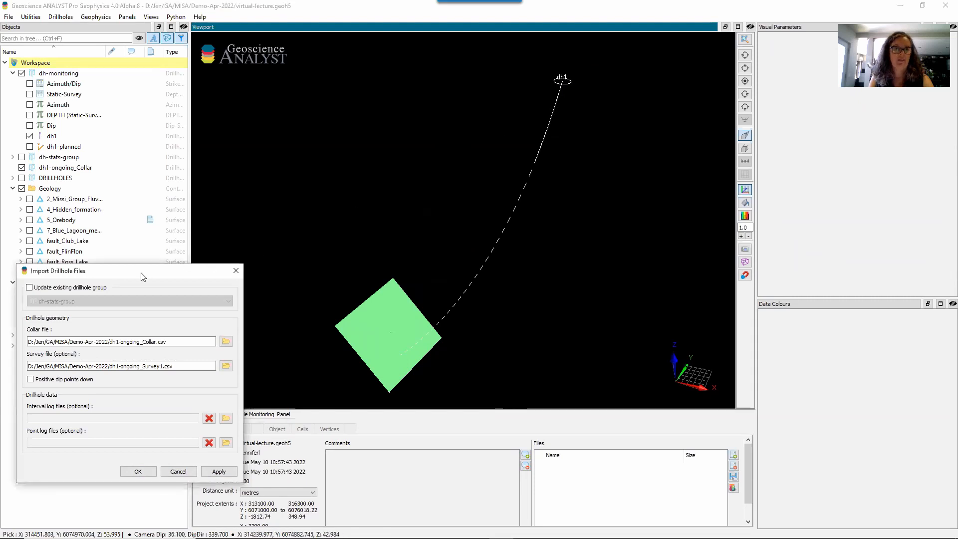
drag(143, 277, 117, 525)
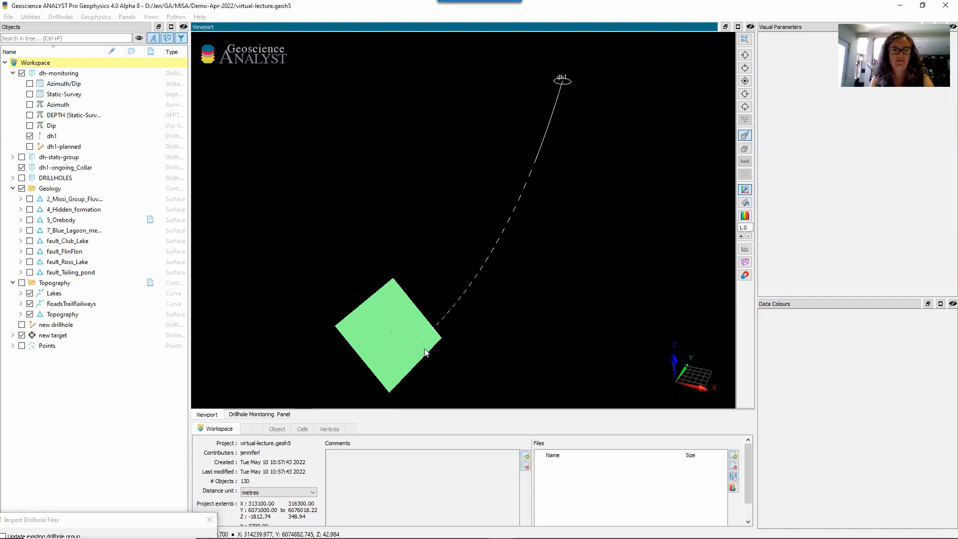
mouse_move(418, 355)
mouse_down()
mouse_move(326, 352)
mouse_move(303, 319)
mouse_move(301, 335)
mouse_up()
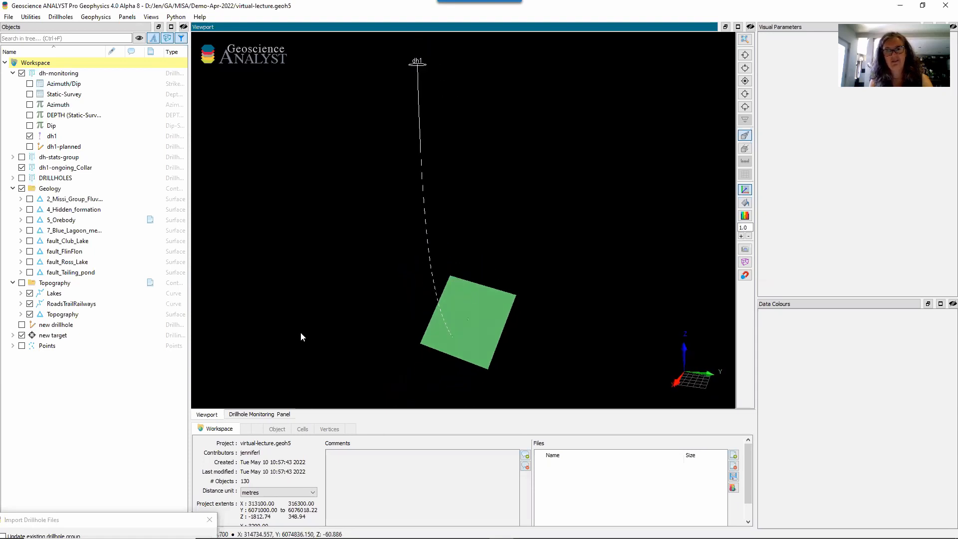
click(30, 146)
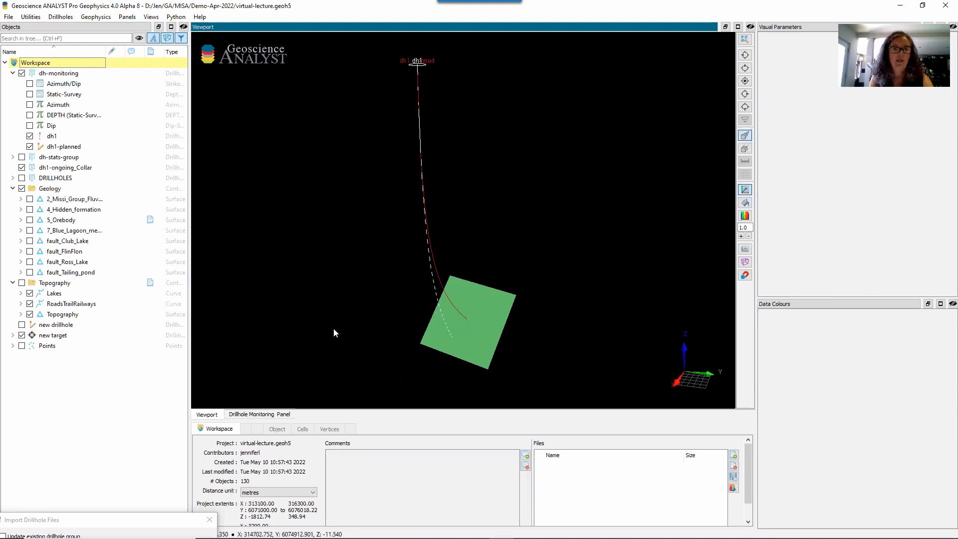
mouse_move(446, 306)
mouse_down()
mouse_move(464, 333)
mouse_move(485, 334)
mouse_move(500, 316)
mouse_move(449, 314)
mouse_move(429, 329)
mouse_up()
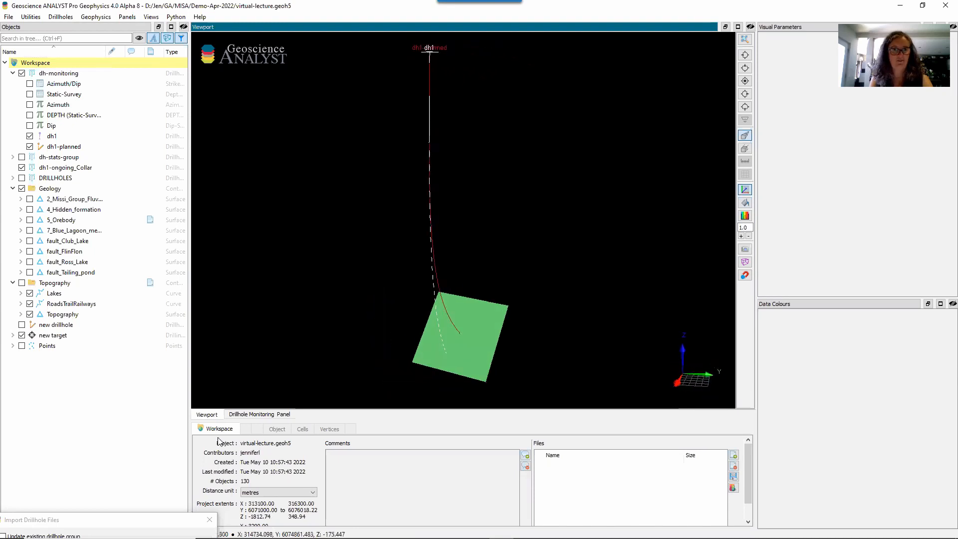
Display the linked dh1 drillhole alongside dh1-planned in the Drillhole Monitoring Panel and examine both paths in plan view.
click(257, 414)
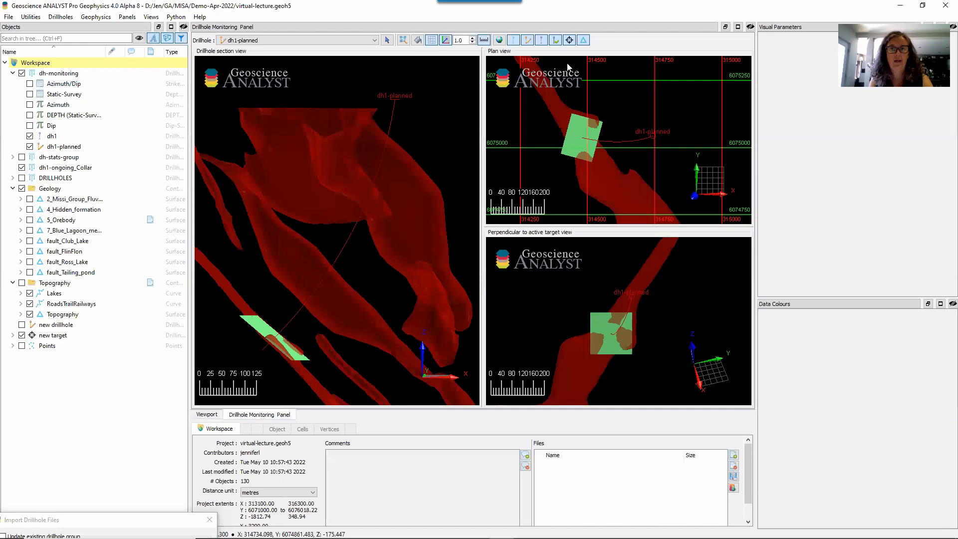
click(541, 41)
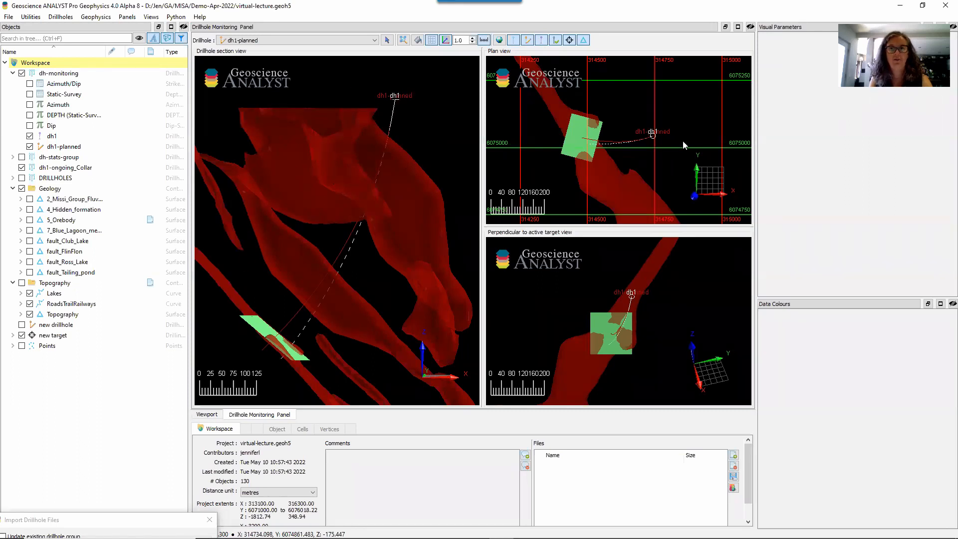
scroll(664, 142, up, 3)
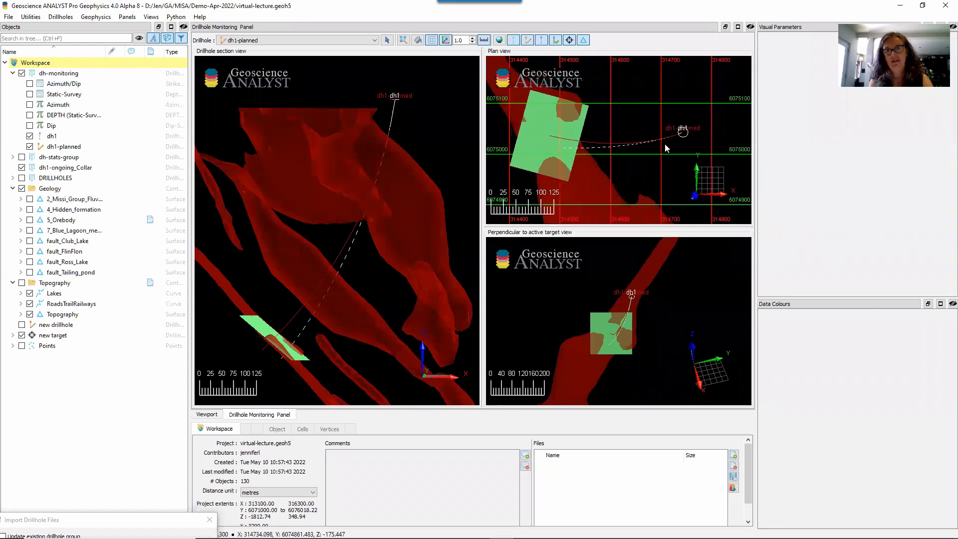
scroll(666, 149, down, 1)
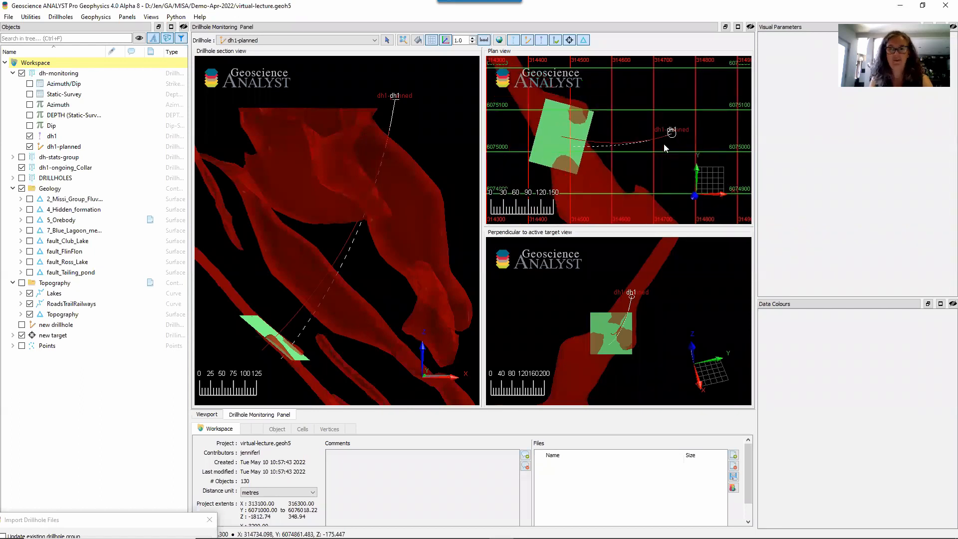
Select new target in the view perpendicular to the active target and show its target plane as concentric circles at 10.00 spacing.
scroll(648, 344, up, 2)
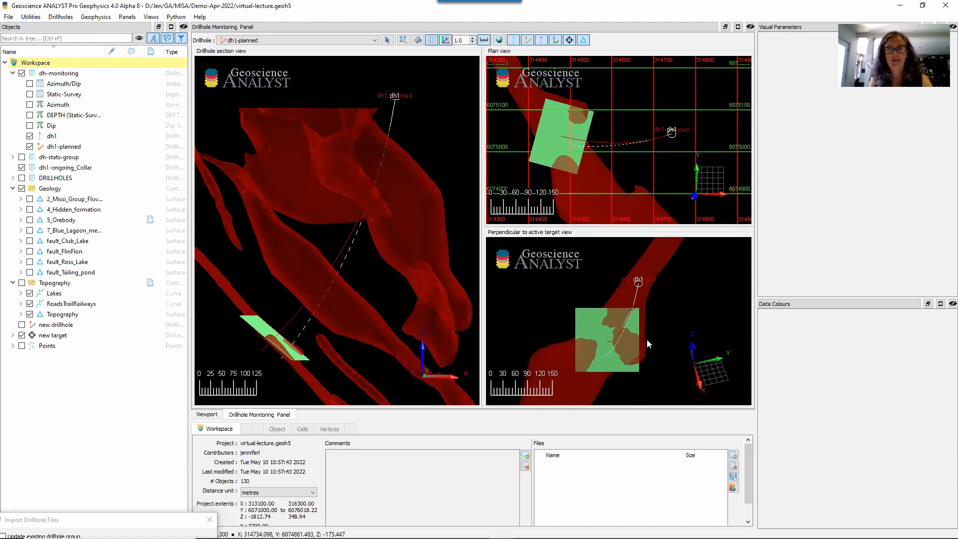
middle_drag(646, 340, 604, 329)
scroll(643, 317, up, 3)
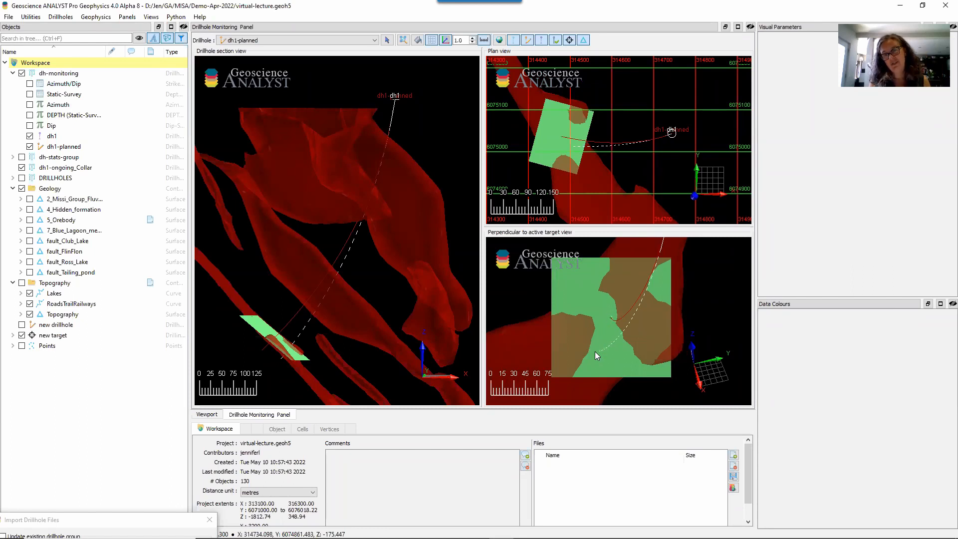
click(612, 318)
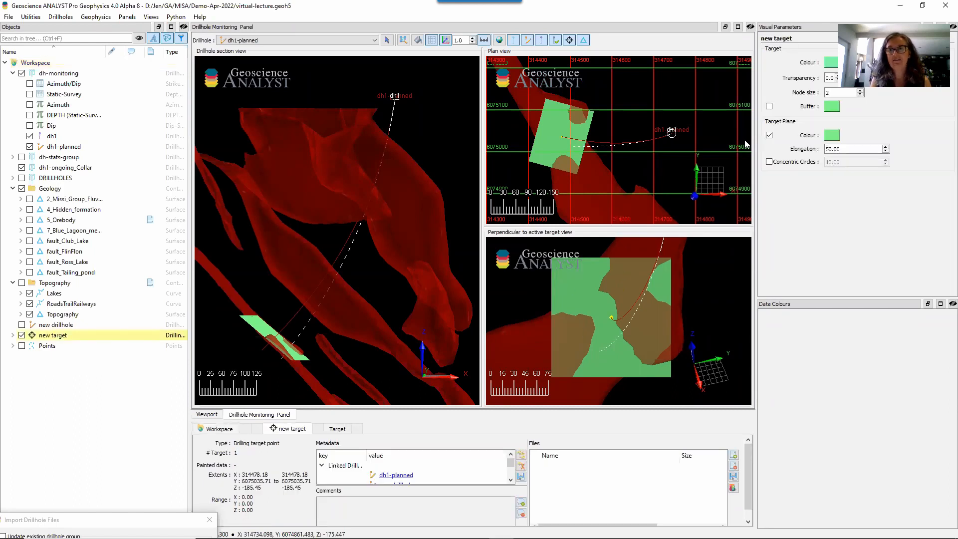
click(769, 162)
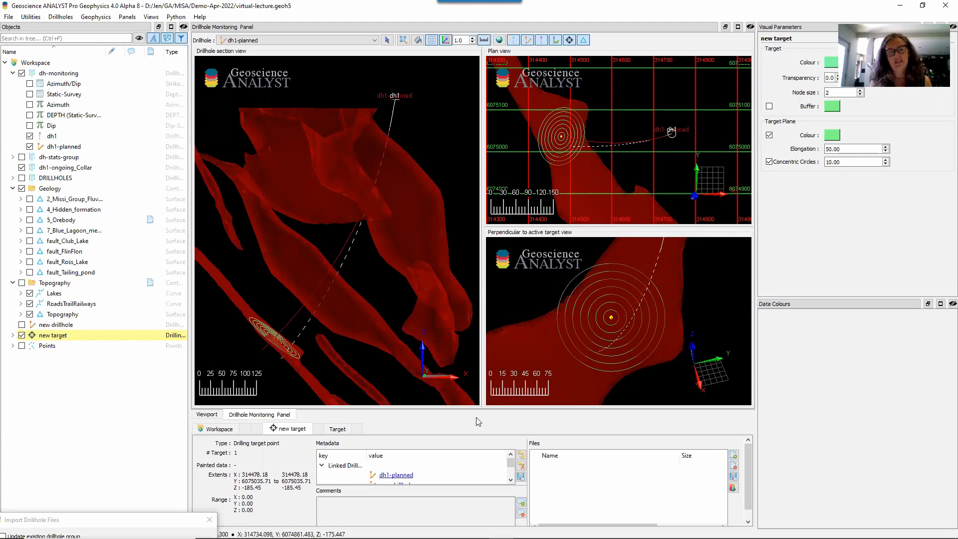
Set the drillhole import to update the existing dh-monitoring group, with the collar file left empty.
click(108, 513)
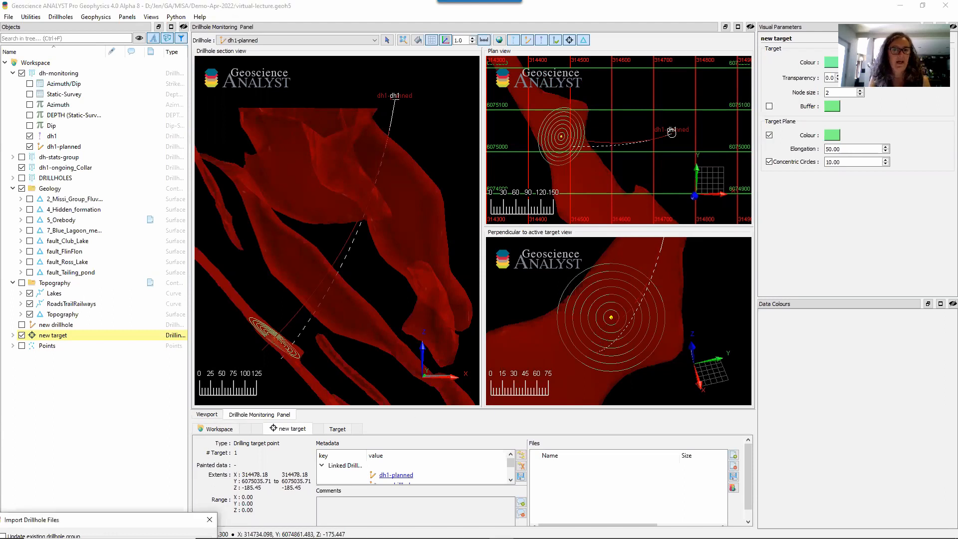
drag(59, 519, 107, 259)
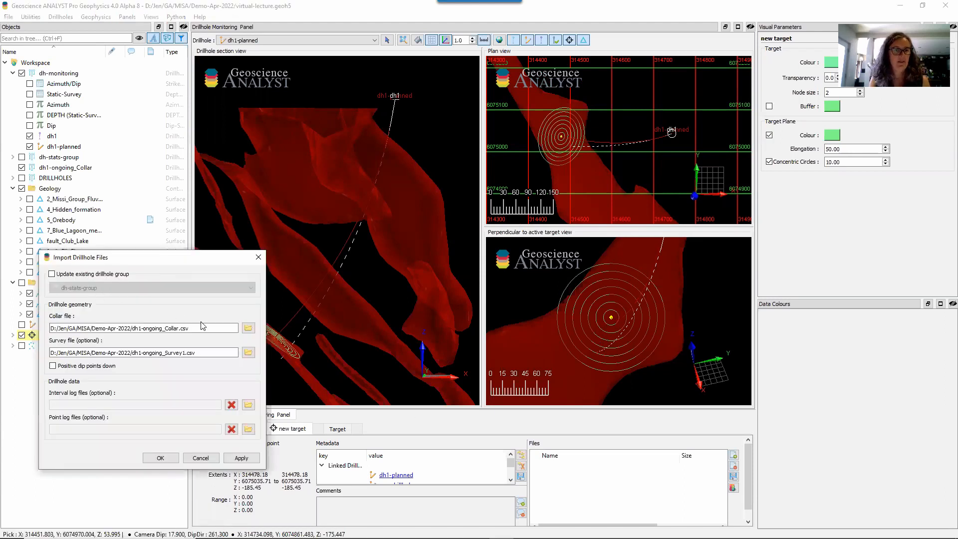
drag(203, 325, 50, 328)
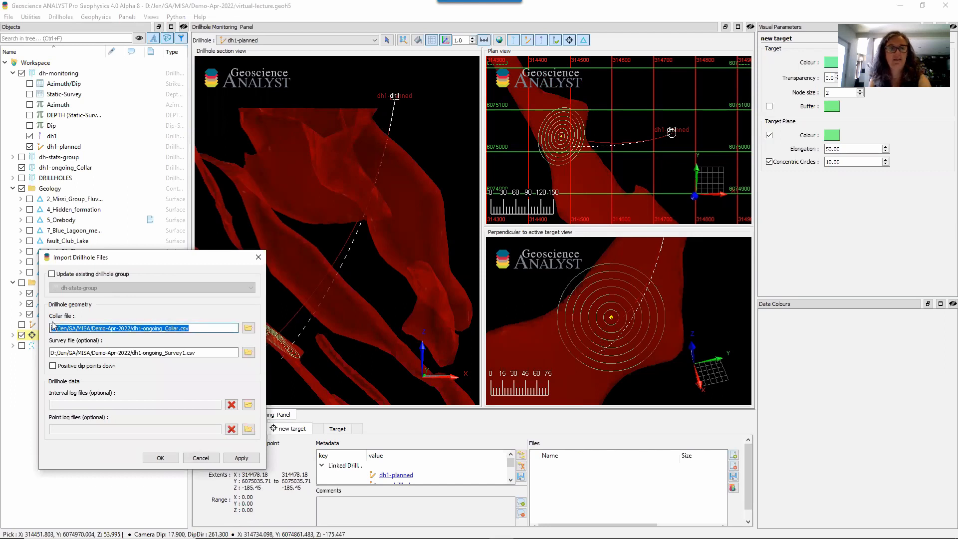
key(Delete)
click(52, 274)
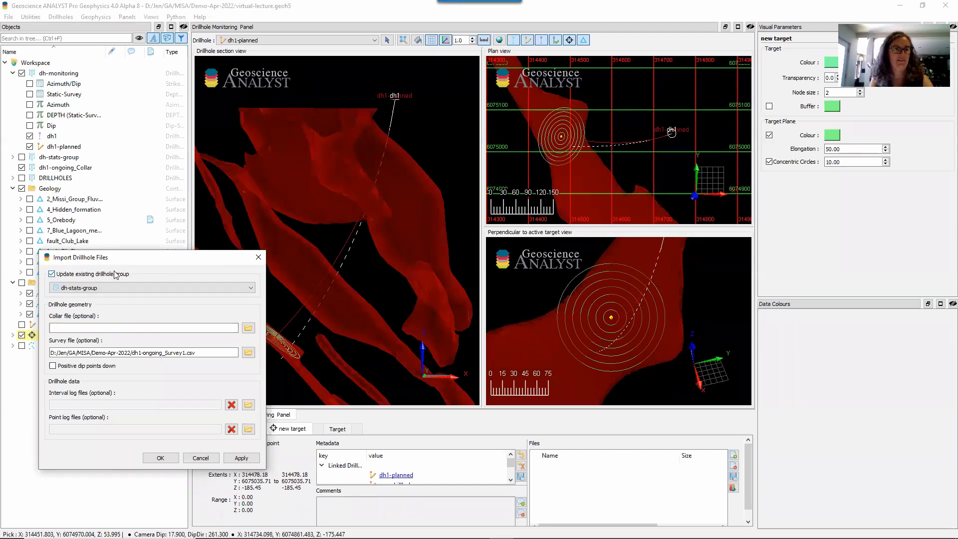
click(101, 288)
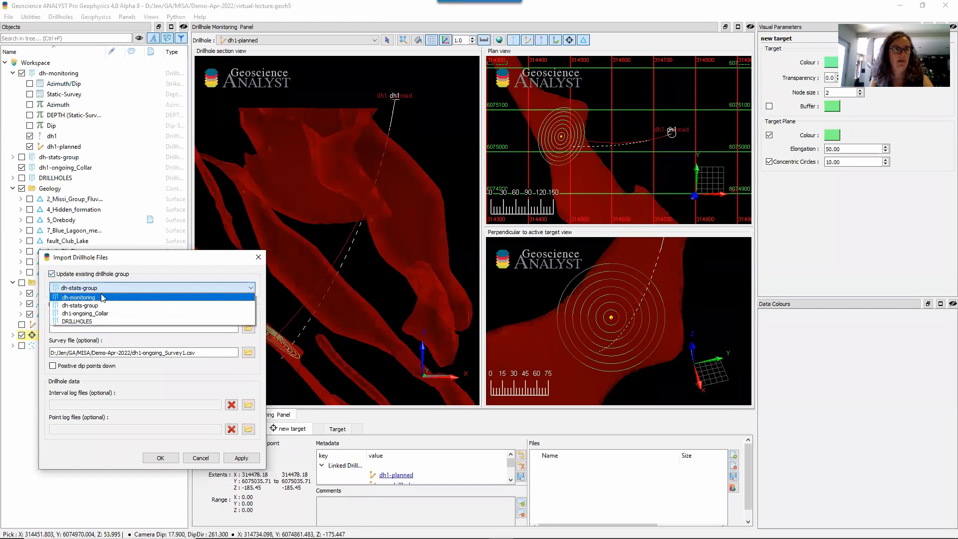
click(79, 298)
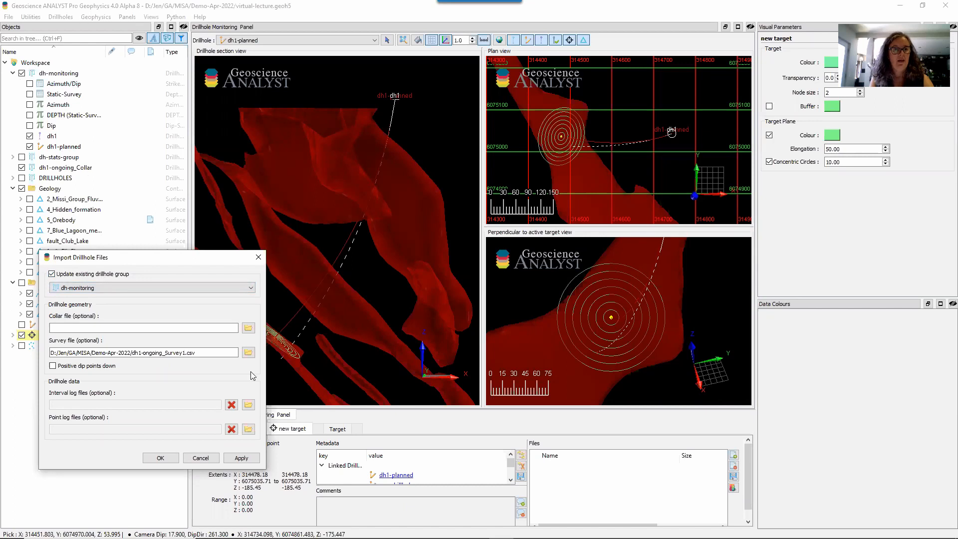
Change the survey file to dh1-ongoing_Survey3.csv and import it, accepting the deviation survey column assignments.
click(183, 353)
text(3)
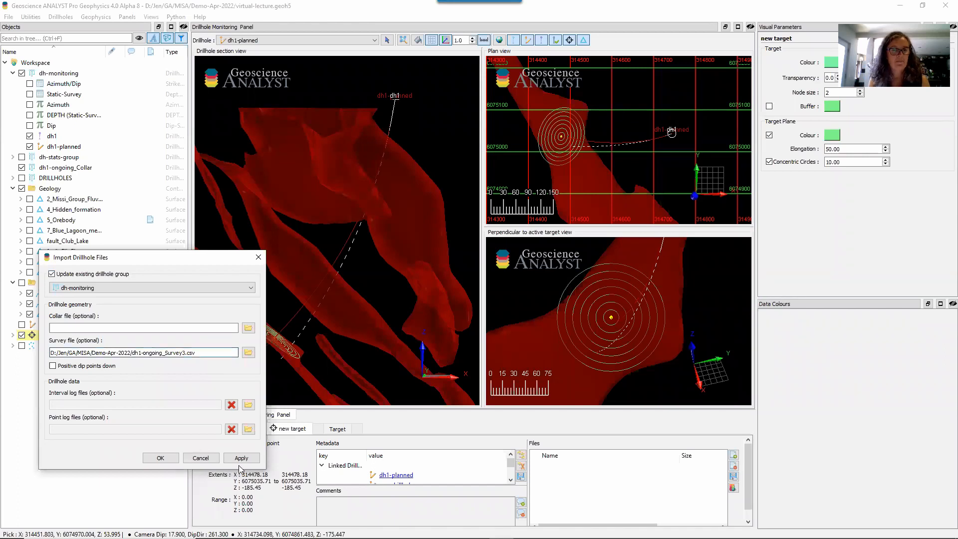
click(160, 458)
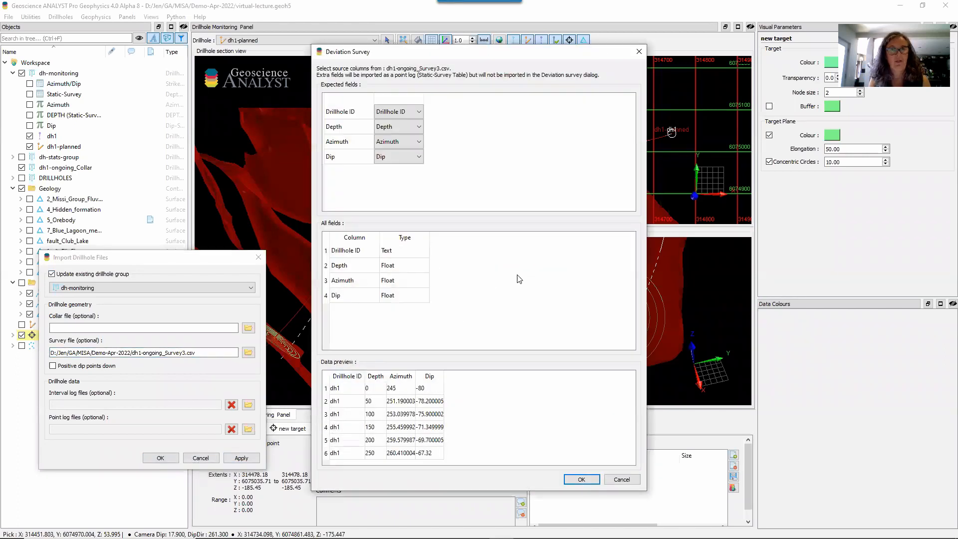
click(580, 480)
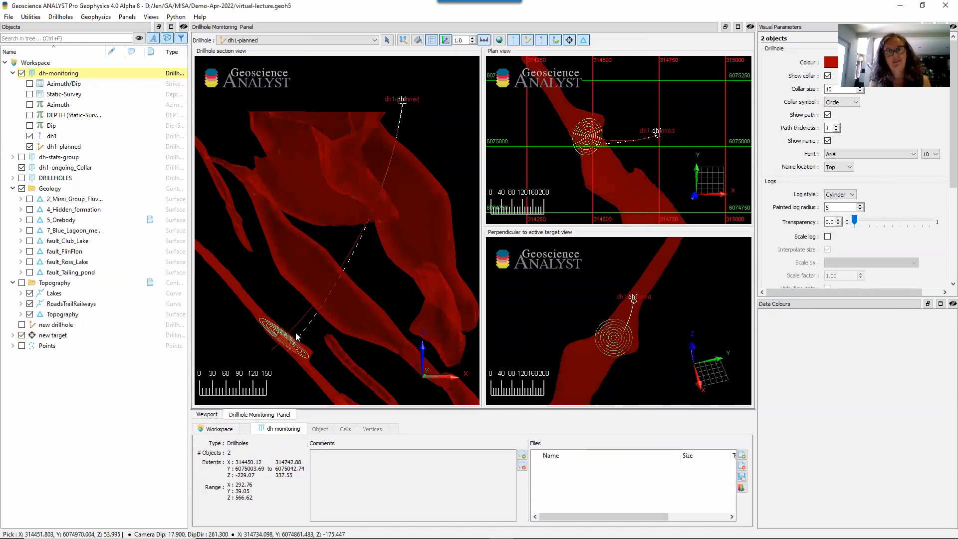
Compare the updated dh1 path with dh1-planned around the target circles in the perpendicular view and the 3D viewport.
scroll(614, 339, up, 4)
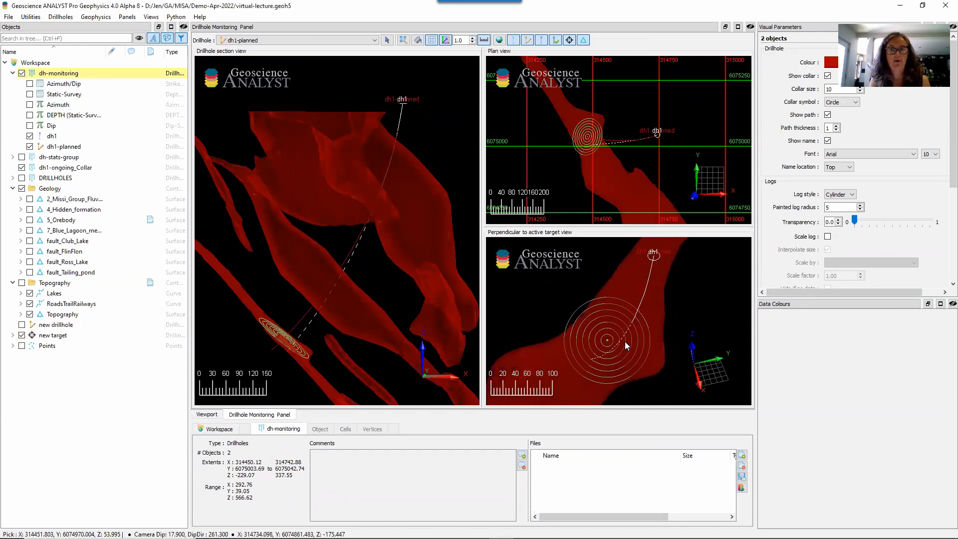
click(208, 415)
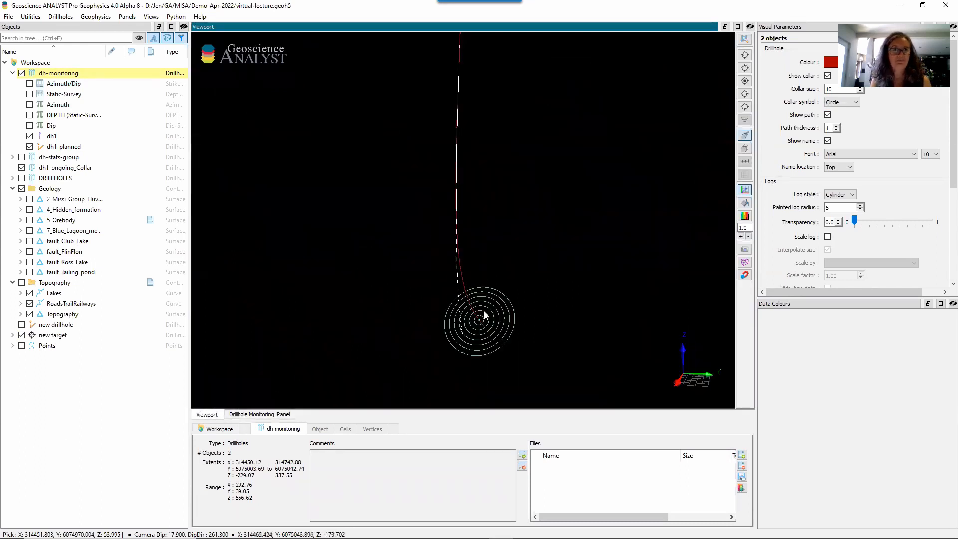
drag(461, 204, 516, 244)
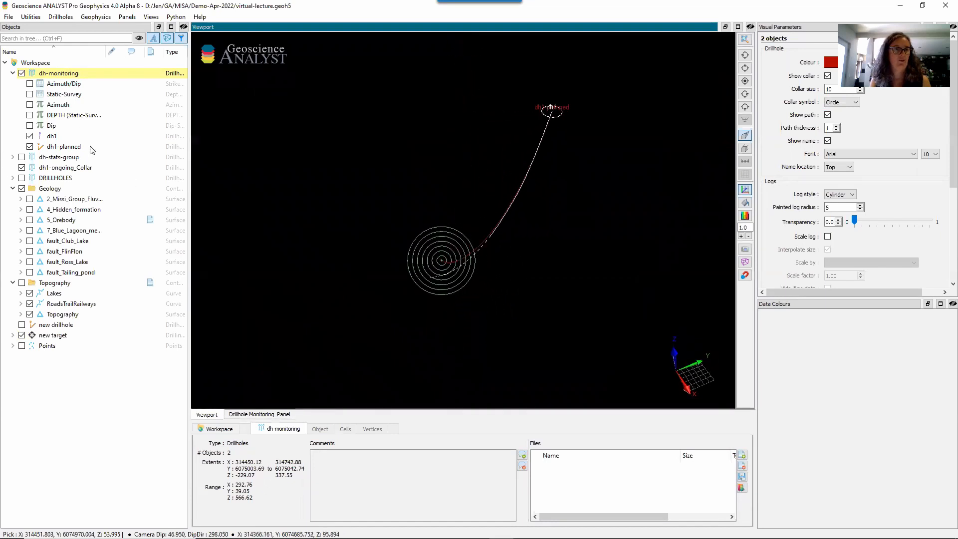
Review the collar and deviation survey table of dh1 alongside its survey stations in the viewport.
right_click(52, 138)
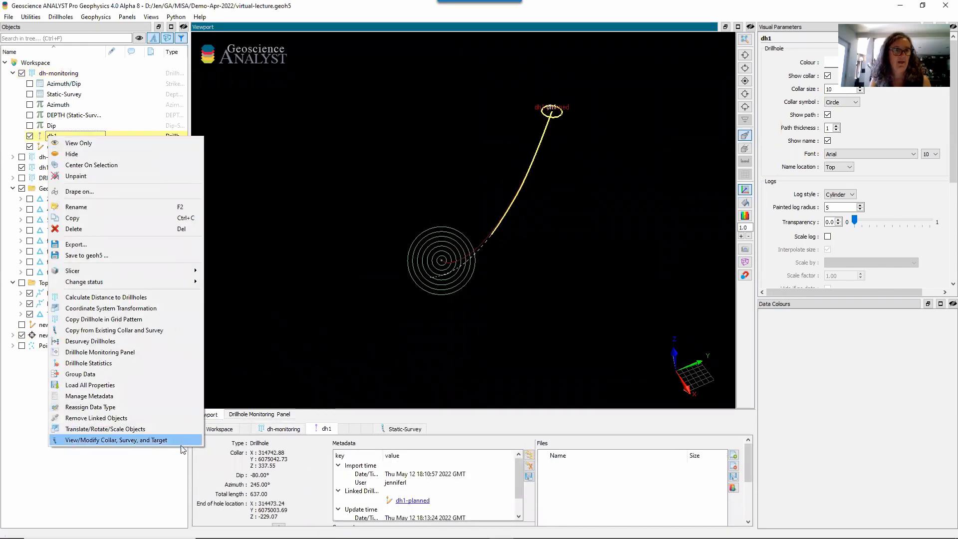
click(172, 441)
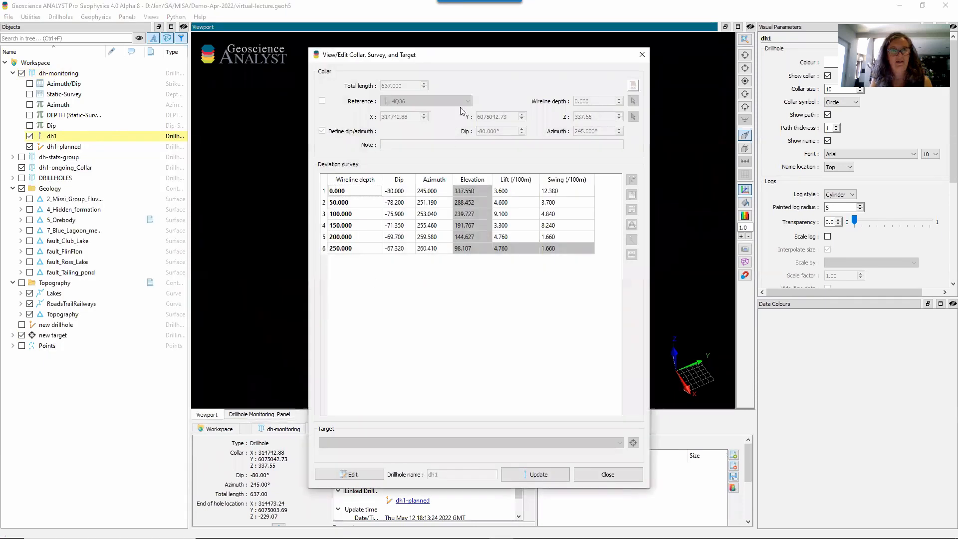
drag(501, 59, 256, 60)
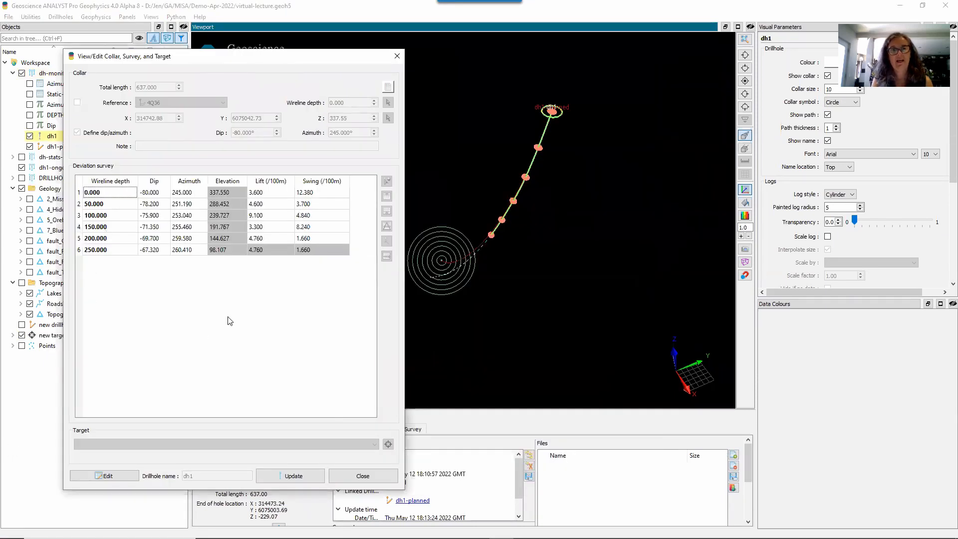
click(400, 61)
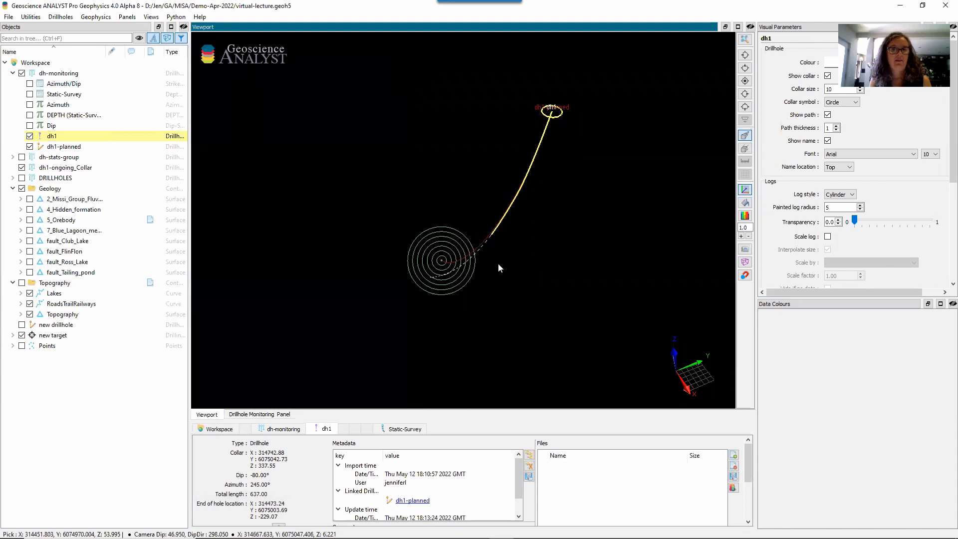
Start a Wedge / directional design in the Drillhole Designer, with the target circles and drillhole paths in view.
drag(498, 262, 373, 226)
click(337, 233)
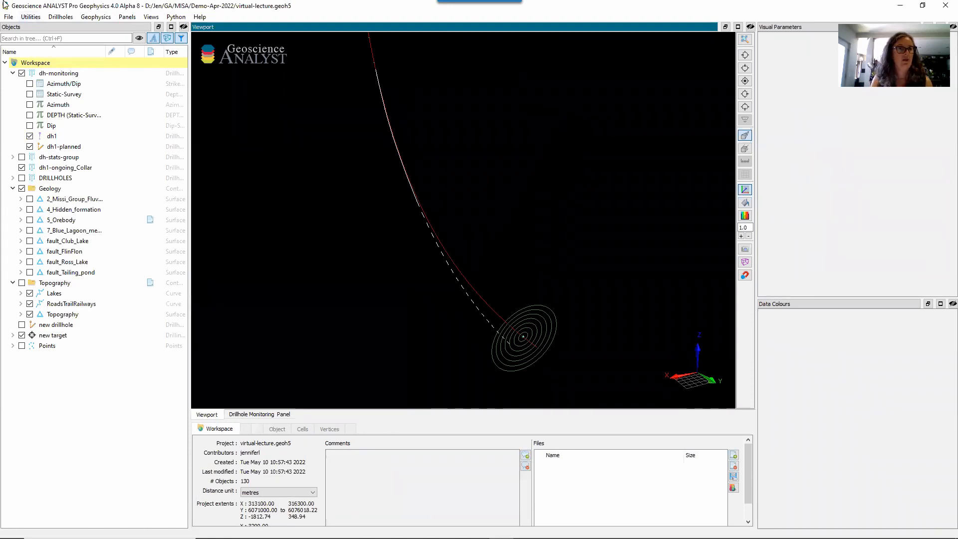
click(64, 19)
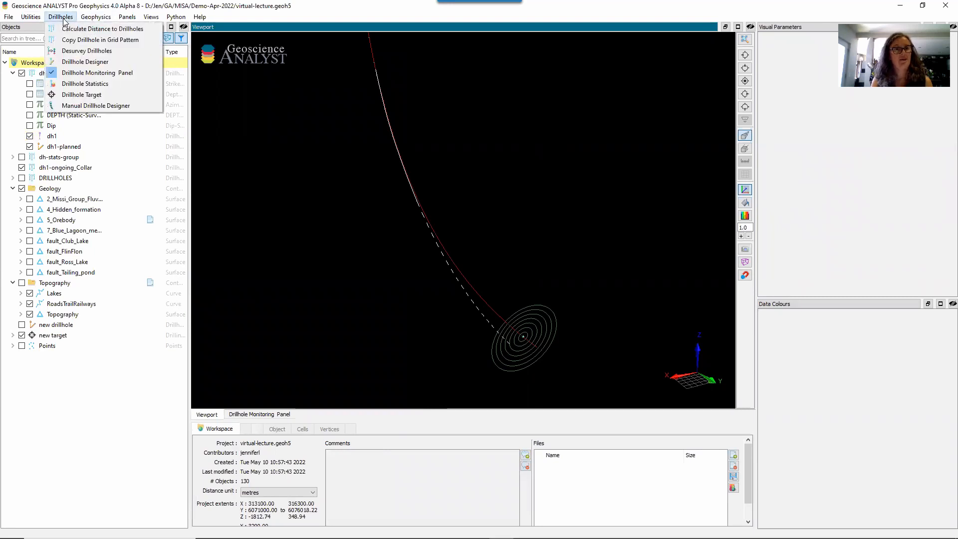
click(107, 61)
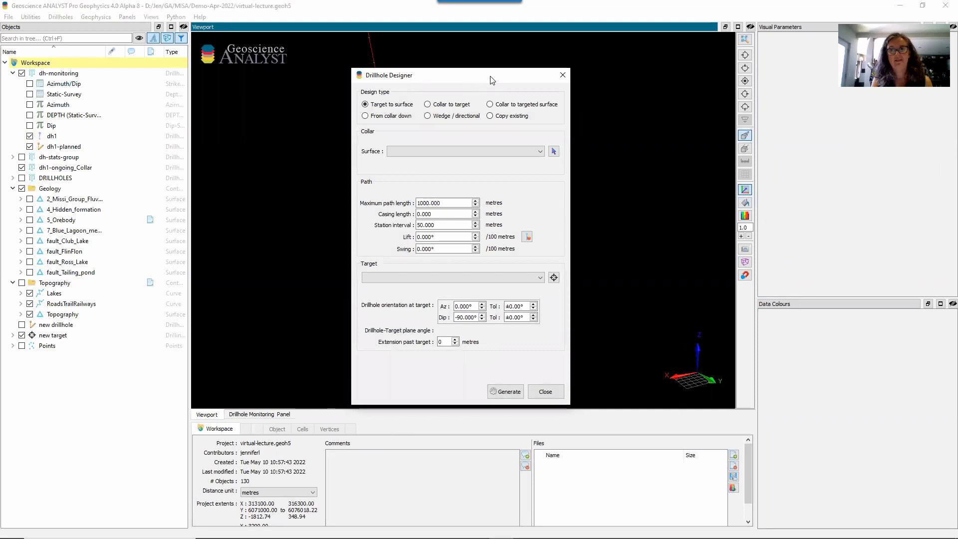
drag(492, 80, 721, 60)
click(663, 96)
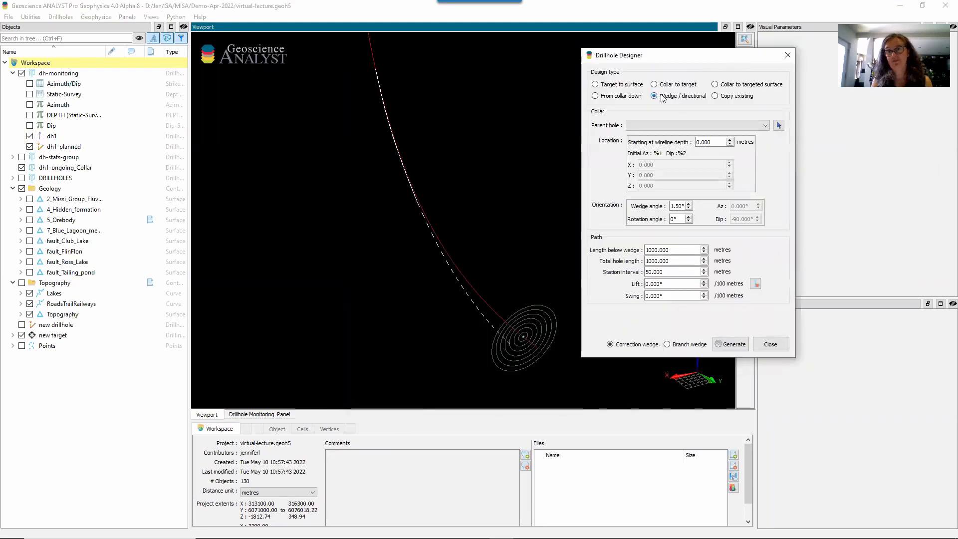
Hide dh1-planned and pick the end of dh1's solid surveyed path as the wedge start, at wireline depth 249.782 m.
click(718, 126)
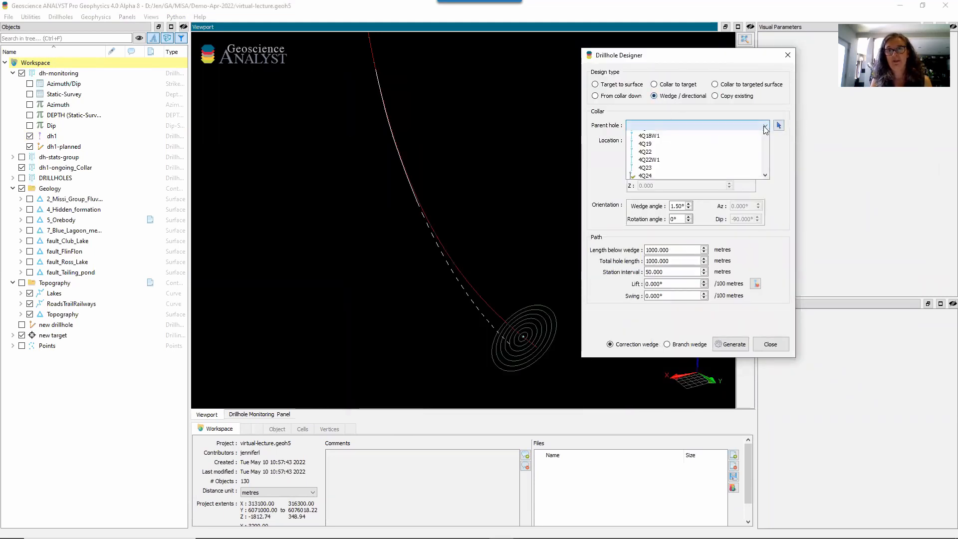
click(468, 183)
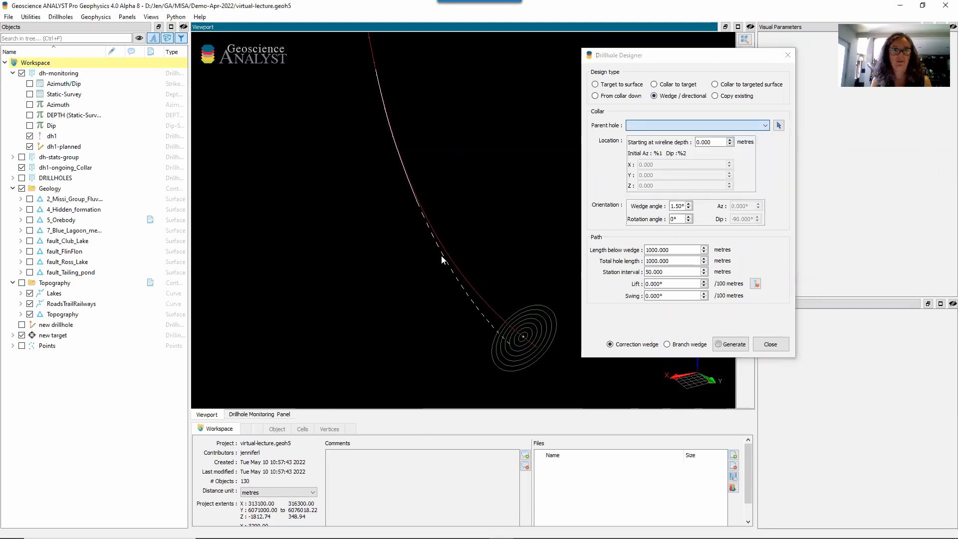
click(29, 147)
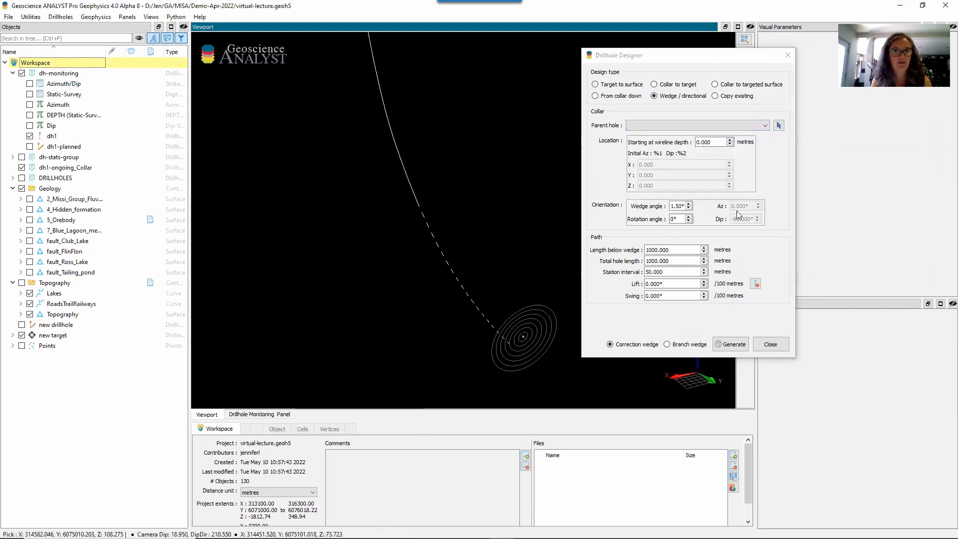
click(778, 125)
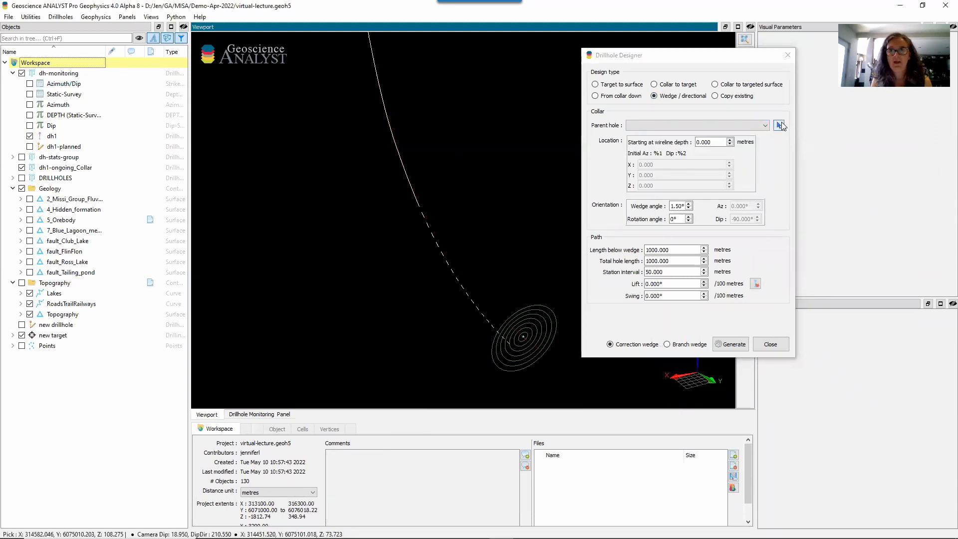
click(416, 202)
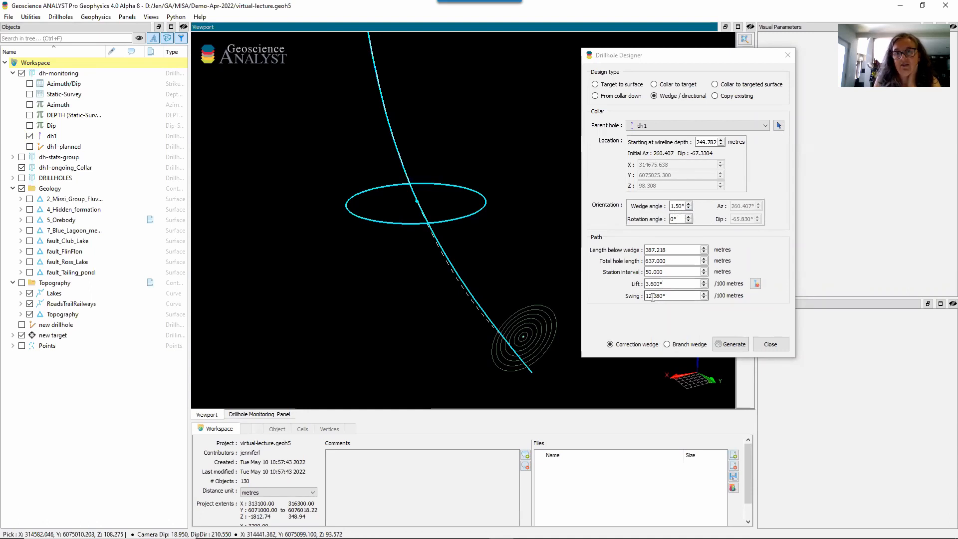
Reduce the wedge path's swing to 3.380° per 100 metres while viewing it against the target circles.
drag(363, 252, 454, 280)
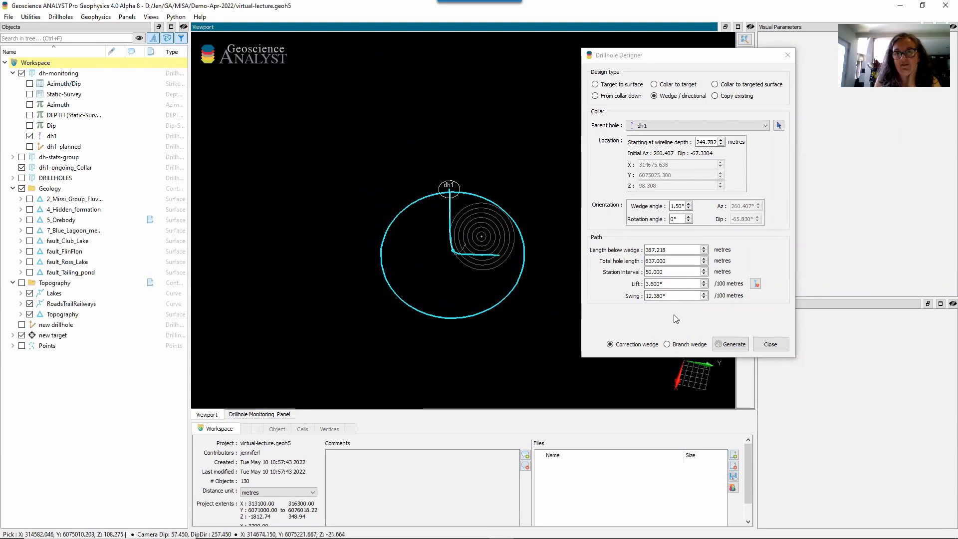
scroll(656, 296, down, 1)
scroll(657, 296, down, 5)
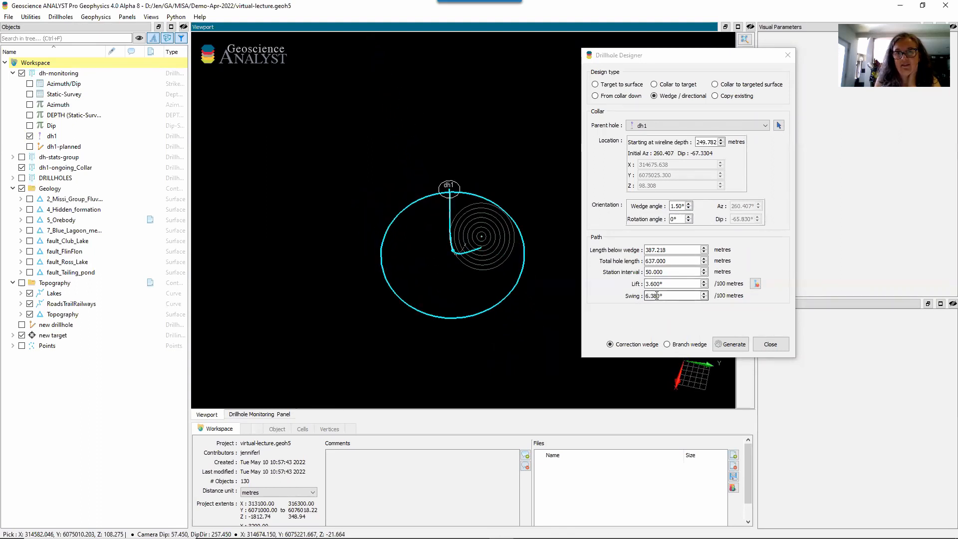
scroll(656, 296, down, 3)
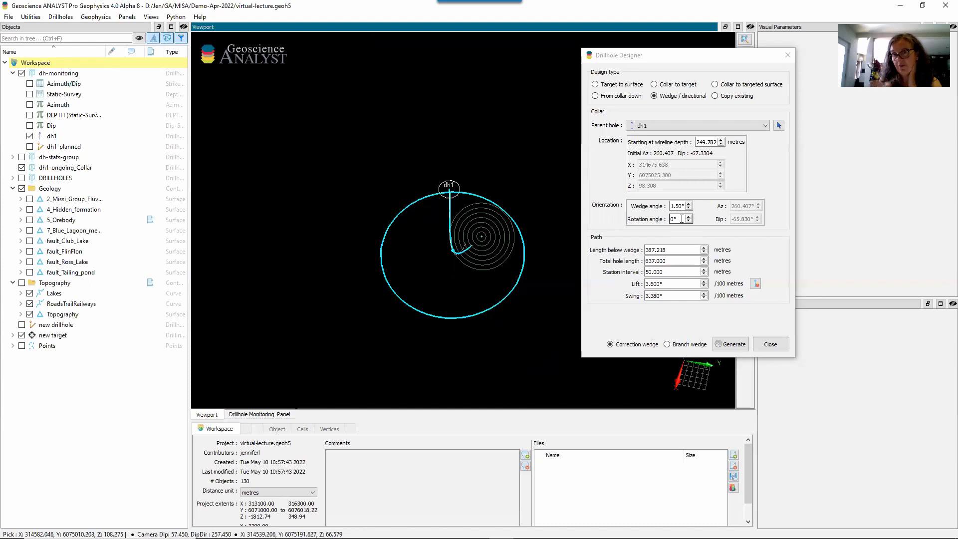
Try several wedge rotation angles, then set the rotation angle to 90°.
scroll(681, 218, down, 20)
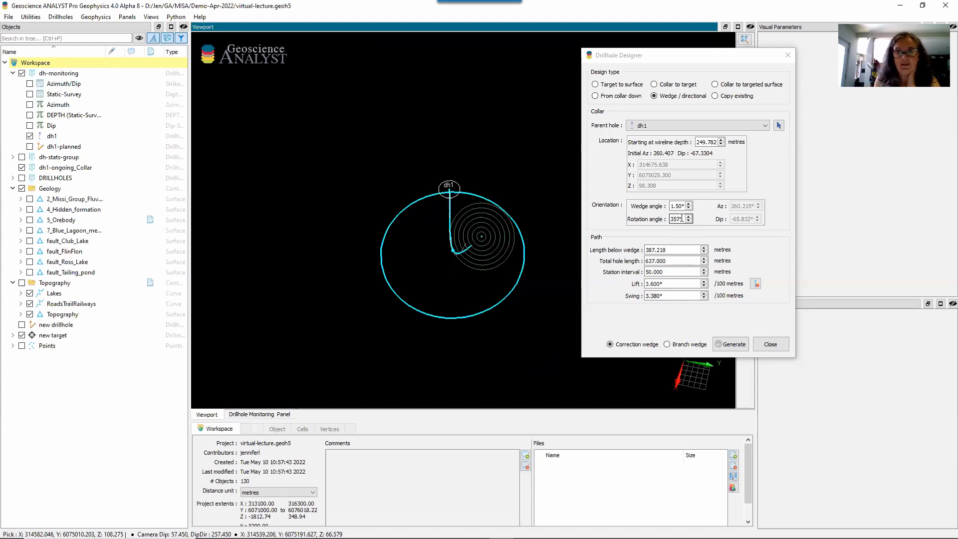
scroll(680, 218, up, 16)
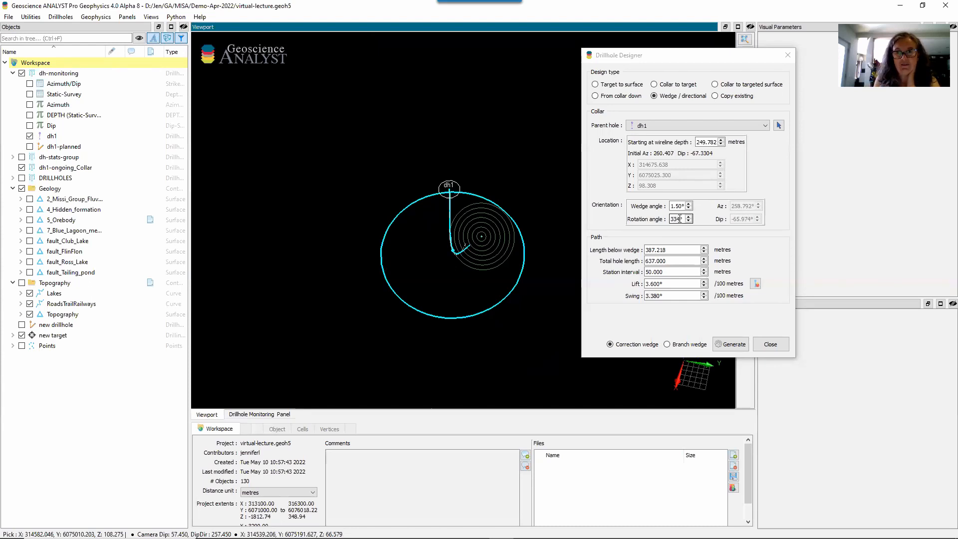
scroll(682, 218, up, 4)
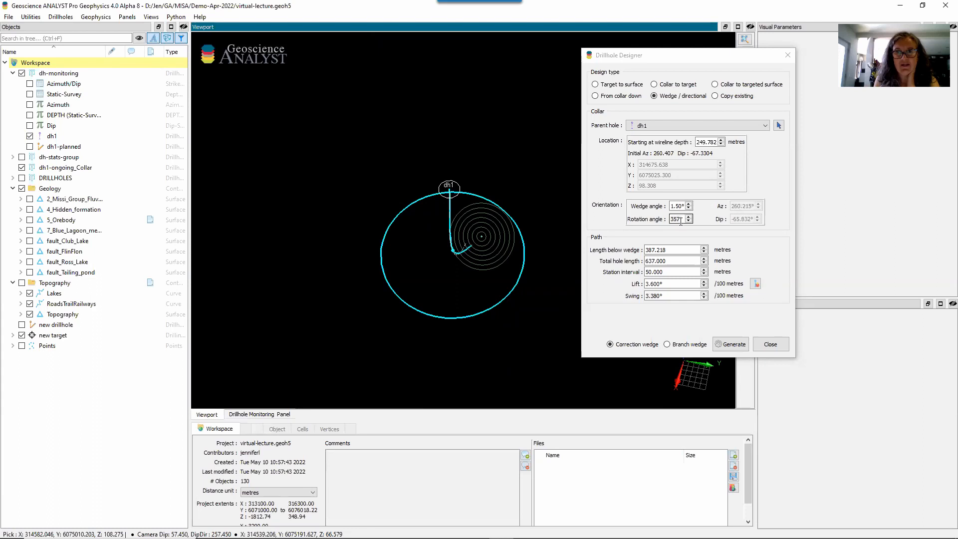
text(90)
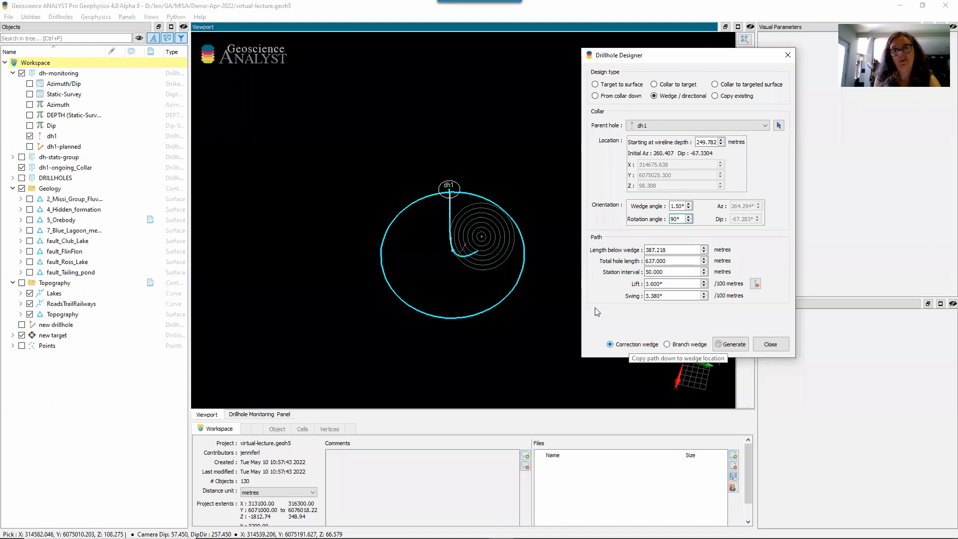
Compare the branch wedge preview with the correction wedge preview from a side view of the target.
drag(430, 232, 483, 160)
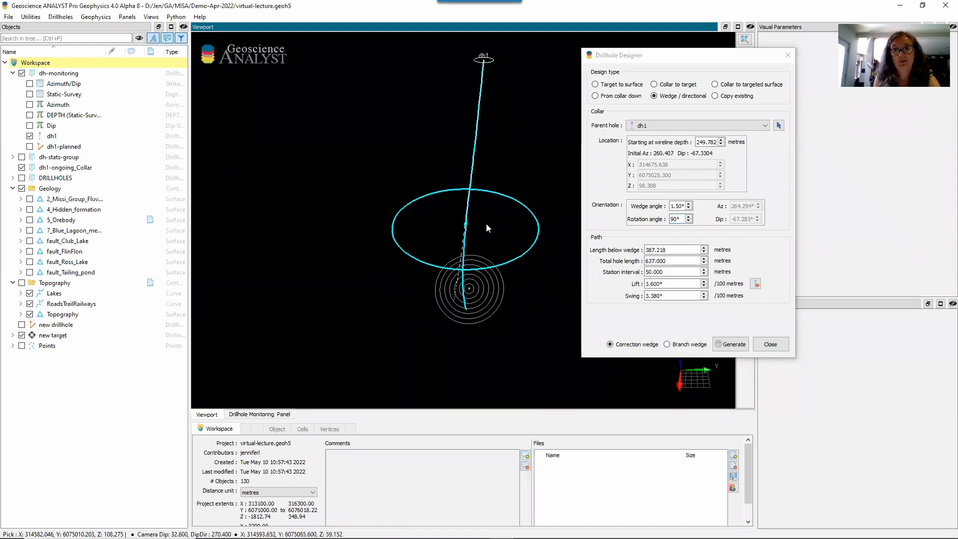
click(675, 345)
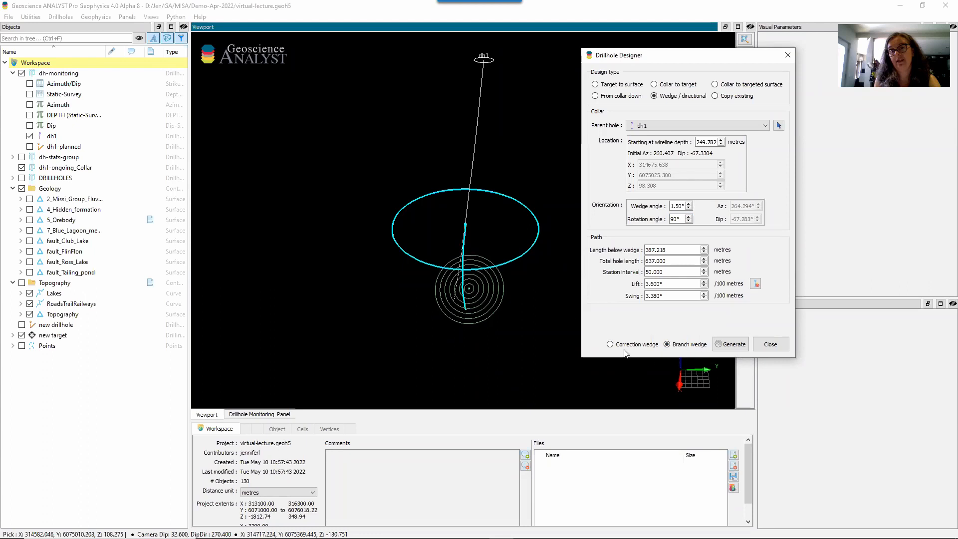
click(610, 344)
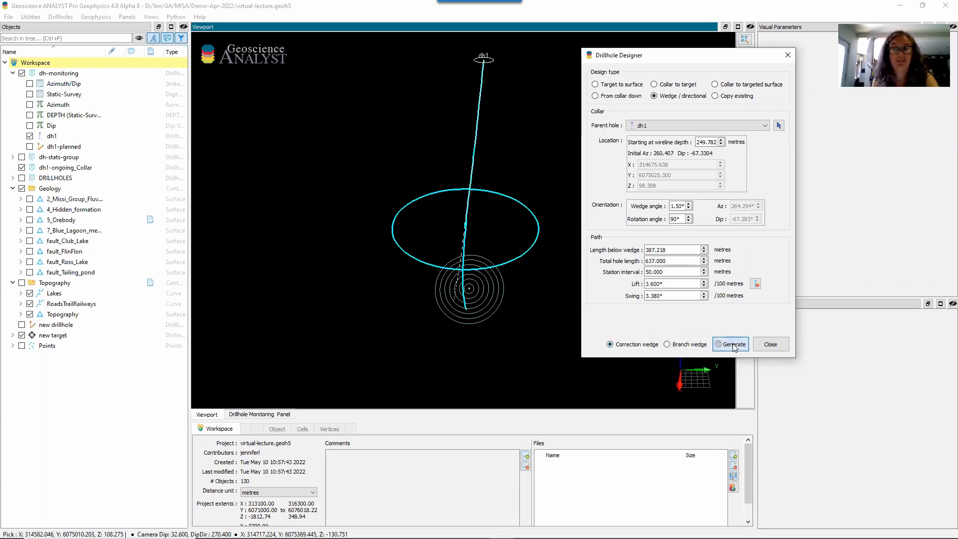
Generate the correction wedge from dh1 and create it as a Planned drillhole, keeping the proposed survey and name.
click(733, 344)
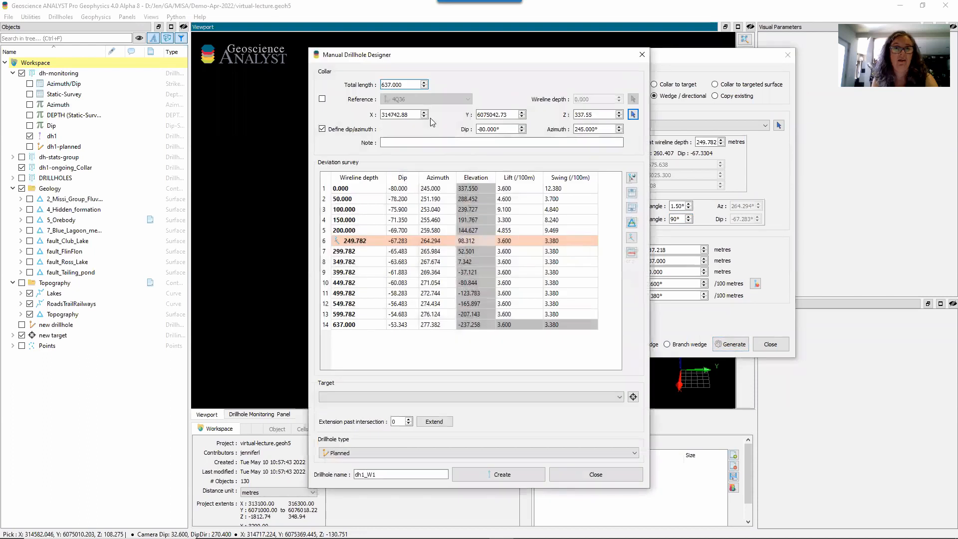
drag(480, 64, 200, 78)
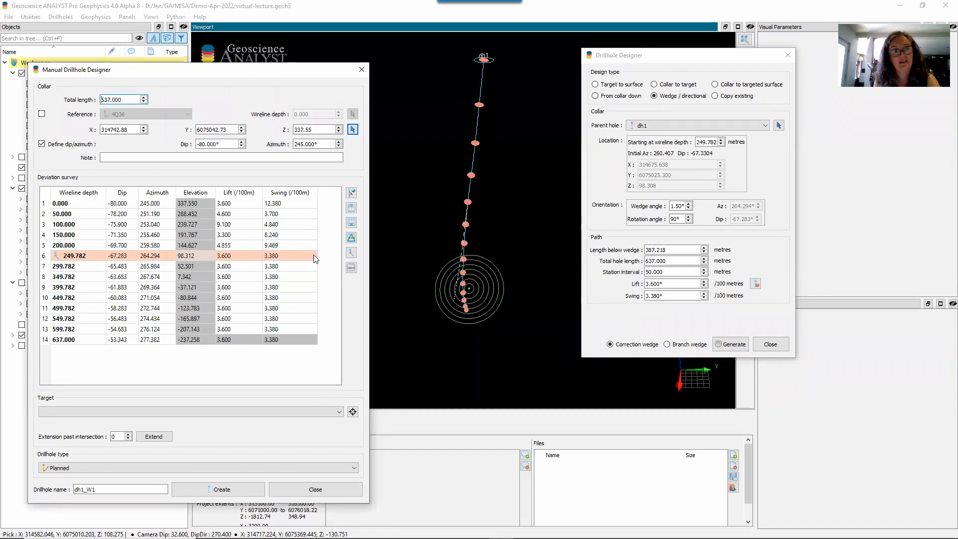
click(210, 490)
click(305, 491)
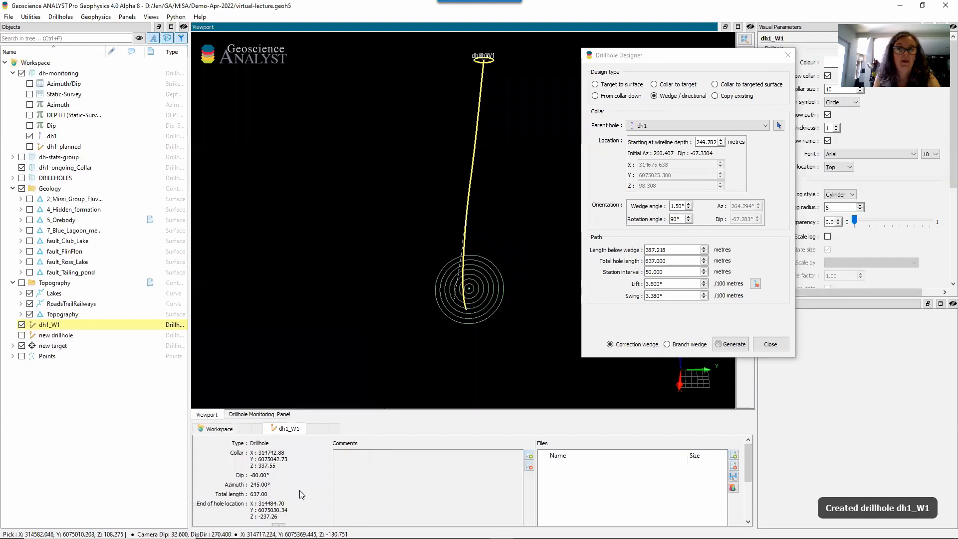
click(783, 348)
mouse_move(336, 157)
mouse_down()
mouse_move(322, 199)
mouse_move(300, 187)
mouse_move(305, 196)
mouse_move(290, 175)
mouse_up()
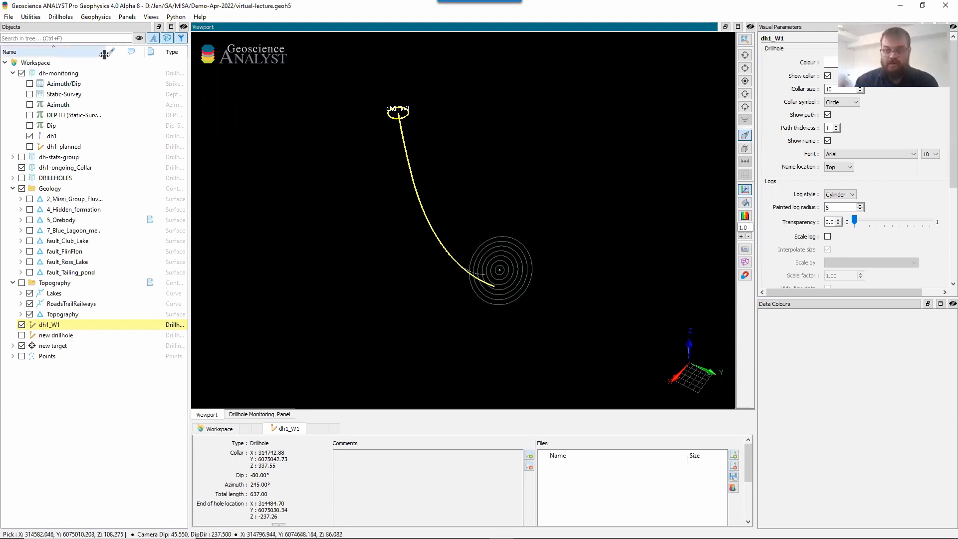
click(52, 18)
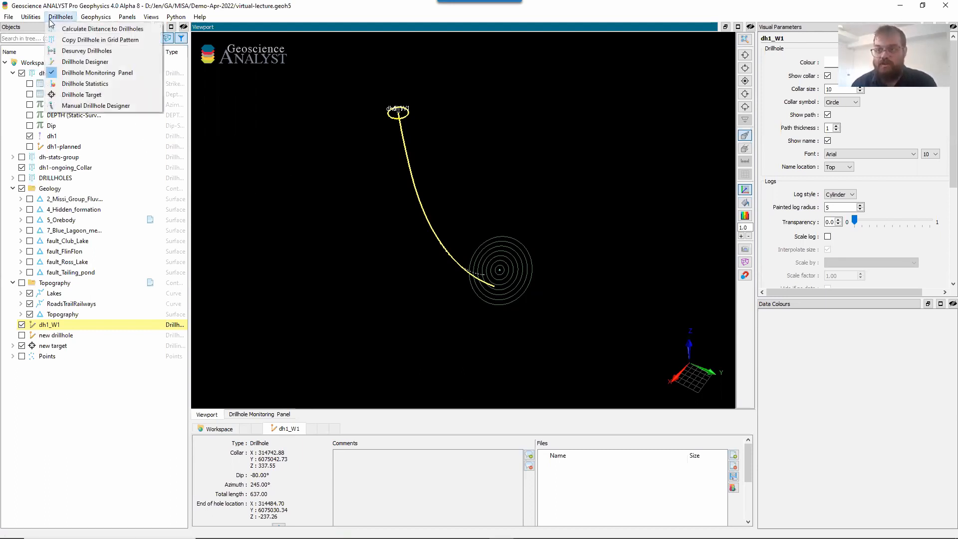
click(113, 61)
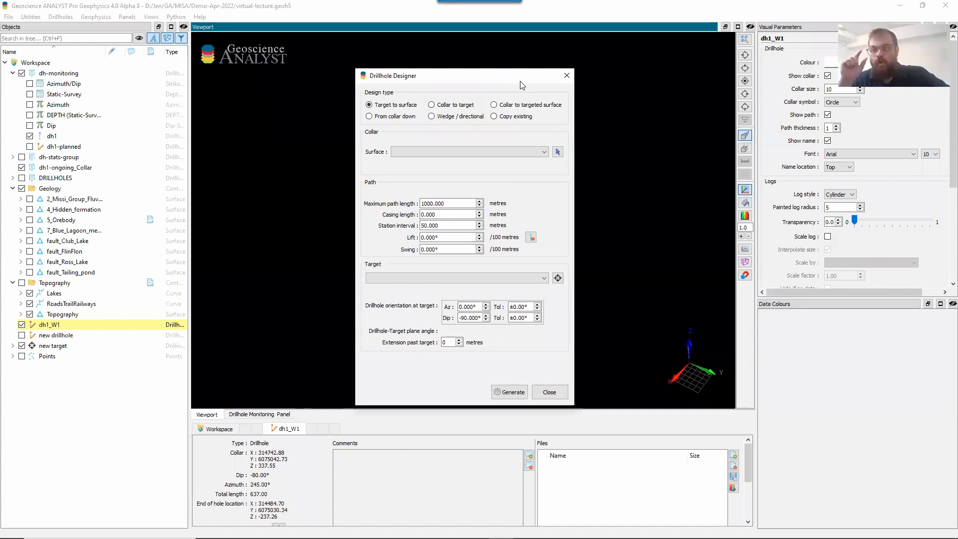
drag(521, 84, 701, 53)
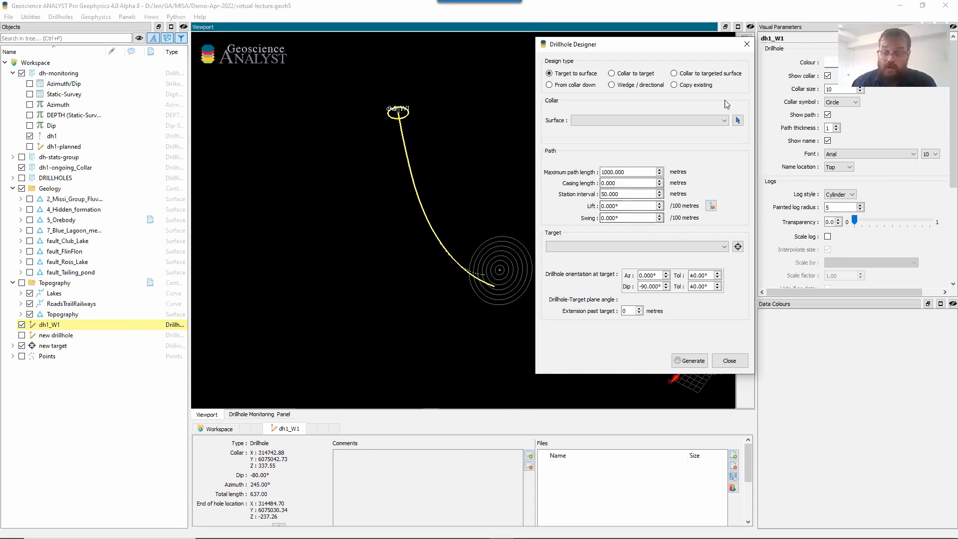
click(746, 44)
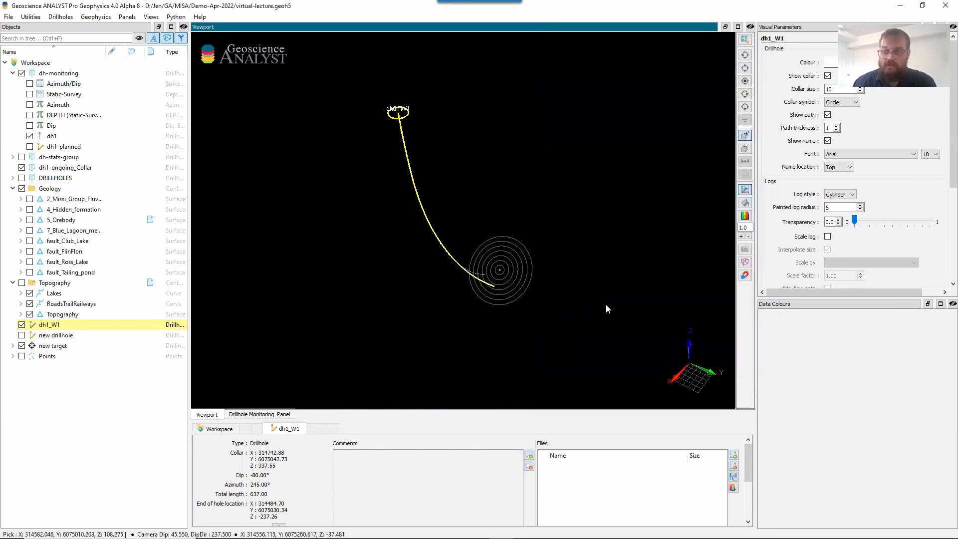